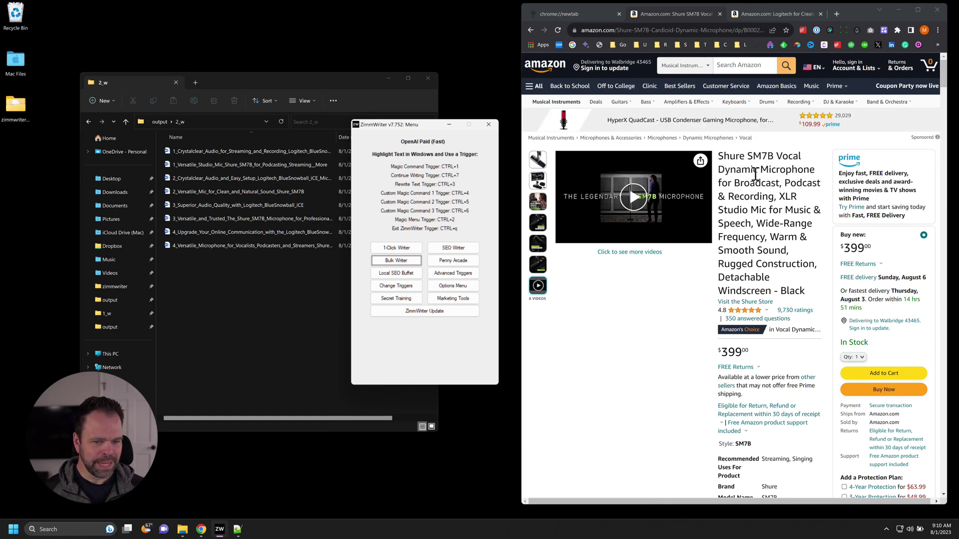
Step: Scroll through the Shure SM7B Amazon listing
scroll(768, 382, "down", 5)
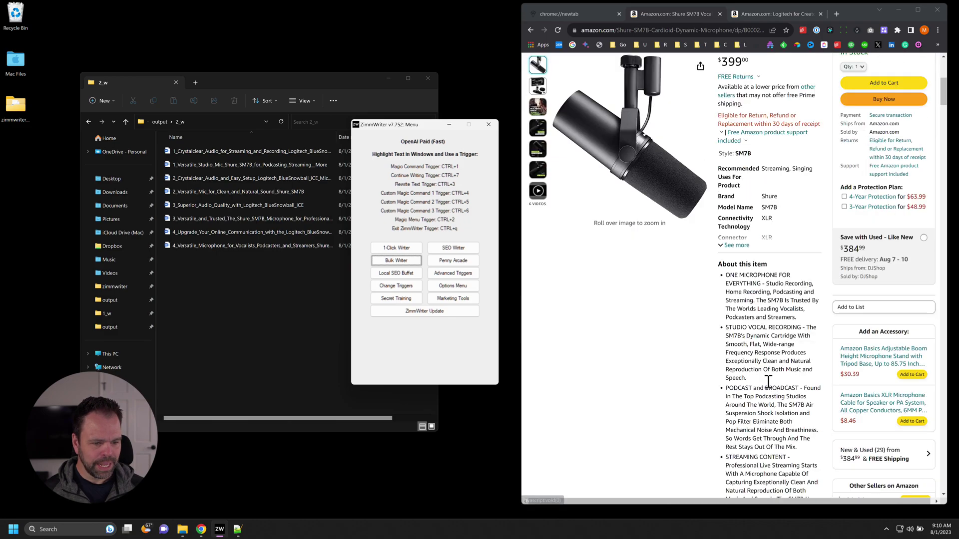
scroll(768, 382, "down", 5)
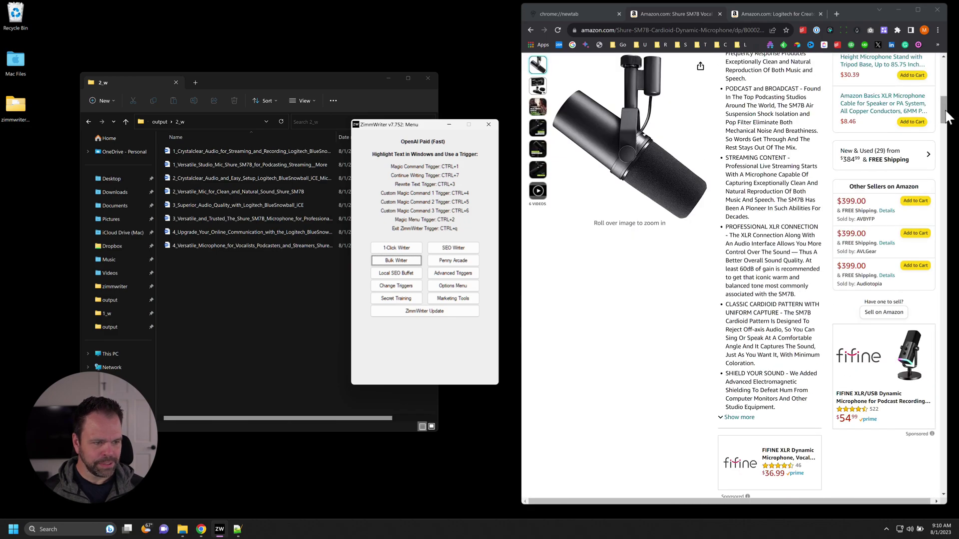
left_click_drag(946, 116, 945, 70)
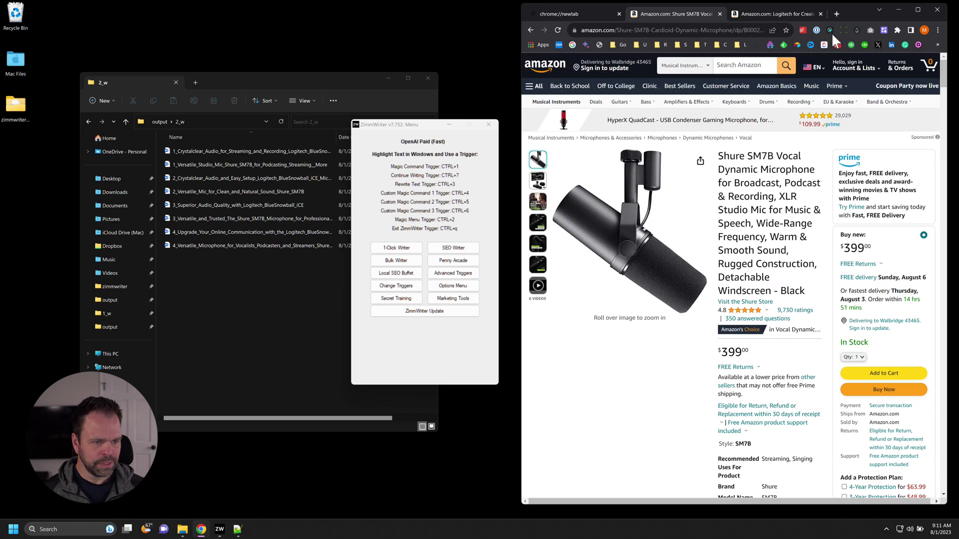
Step: Switch to the Logitech BlueSnowball iCE product page and launch ZimmWriter's Penny Arcade writer
left_click(789, 15)
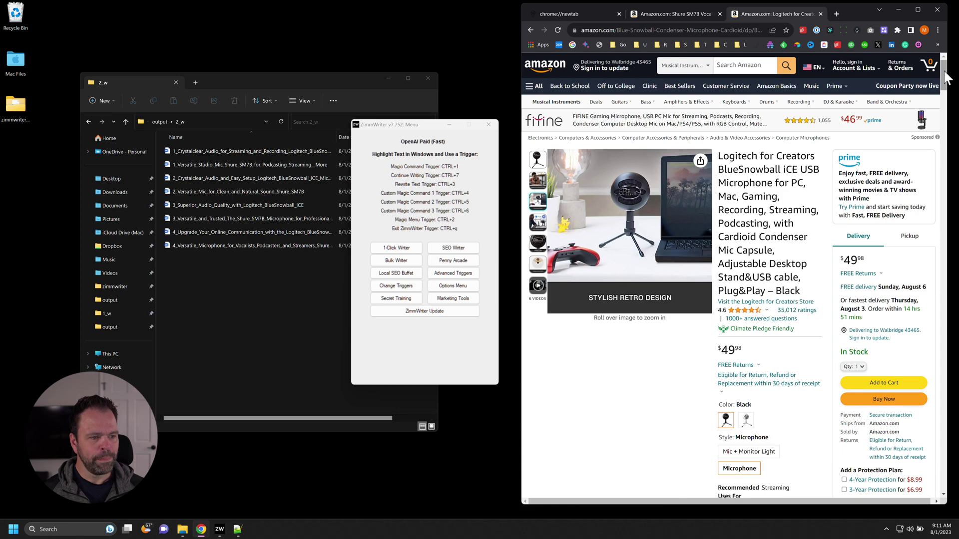
scroll(946, 75, "down", 1)
left_click_drag(945, 74, 947, 6)
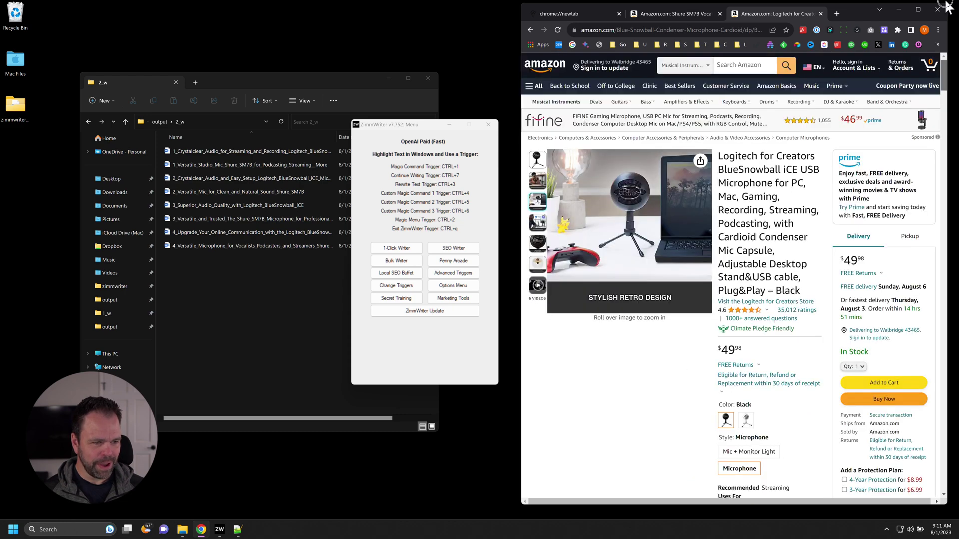
left_click(449, 262)
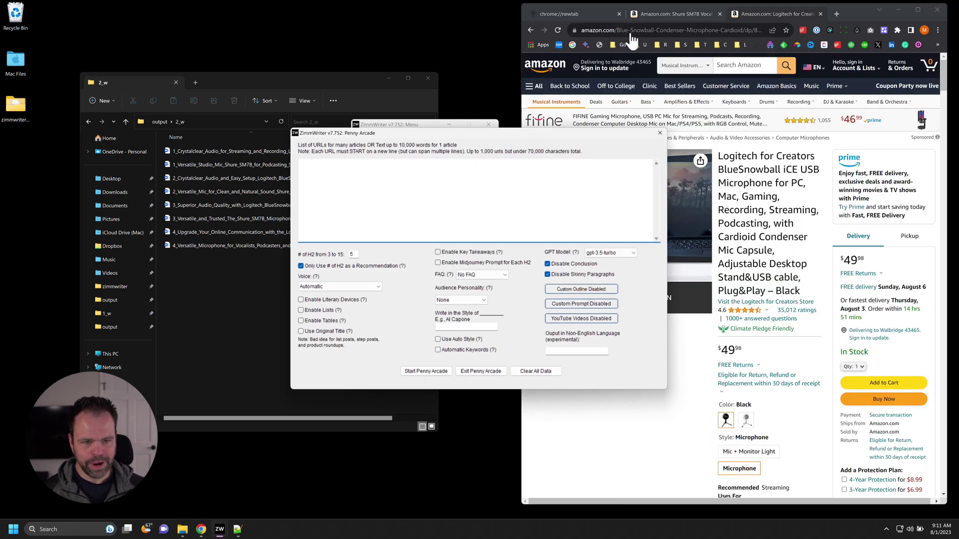
Step: Paste the Shure SM7B and Logitech BlueSnowball Amazon URLs on separate lines in Penny Arcade's URL list
left_click(659, 17)
left_click(517, 170)
type("https://www.amazon.com/Shure-SM7B-Cardioid-Dynamic-Microphone/dp/B0002E4Z8M?th=1")
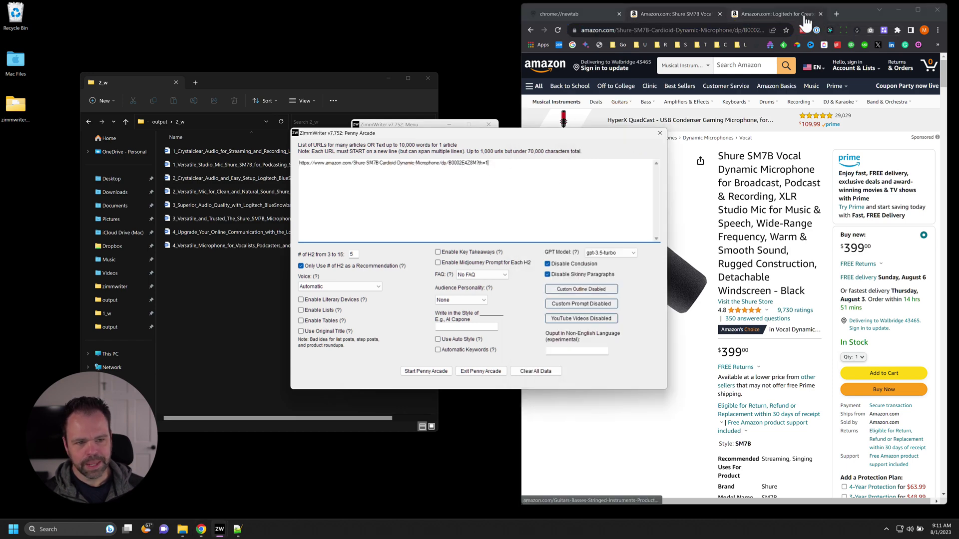
left_click(777, 14)
left_click(494, 172)
key("Return")
type("https://www.amazon.com/Blue-Snowball-Condenser-Microphone-Cardioid/dp/B014PYGTUQ?th=1")
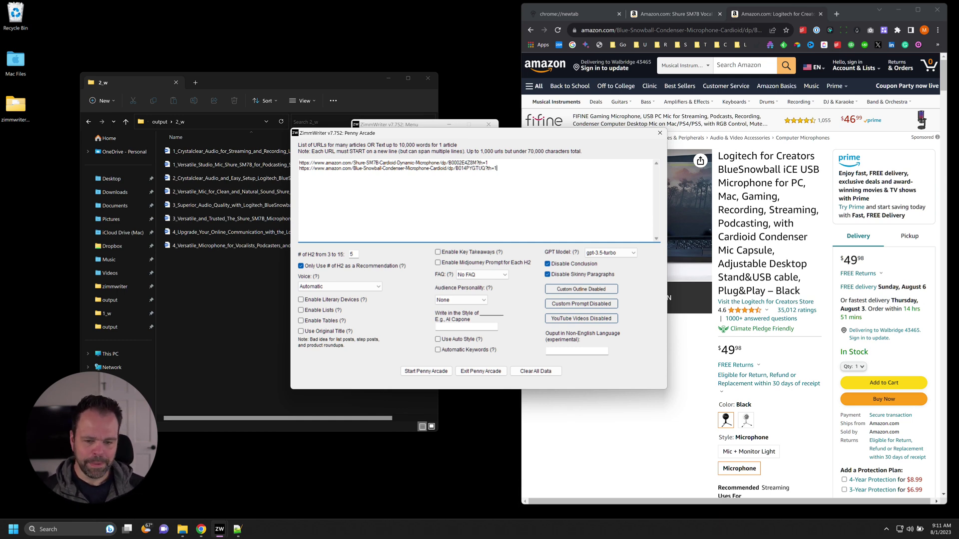
left_click_drag(513, 175, 235, 157)
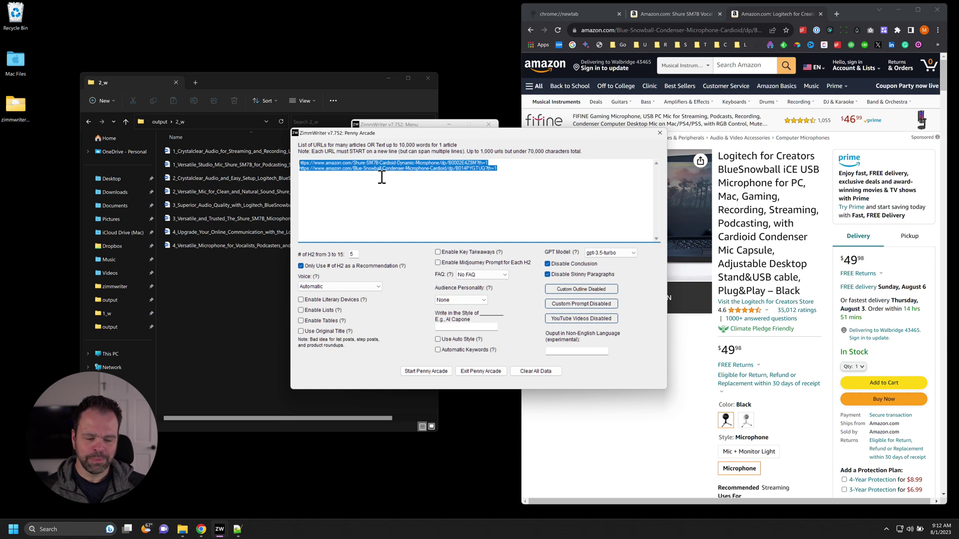
Step: Open the Set Custom Outline dialog, which shows the saved Recipe 2 outline
left_click(595, 291)
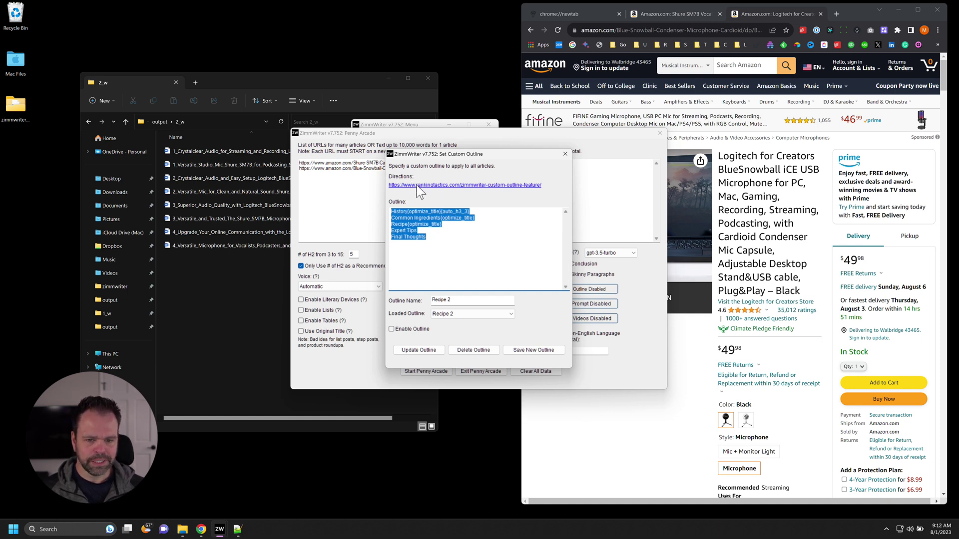
Step: Open the custom outline Directions guide on rankingtactics.com and scroll through its H2/H3/H4 explanation
left_click(417, 186)
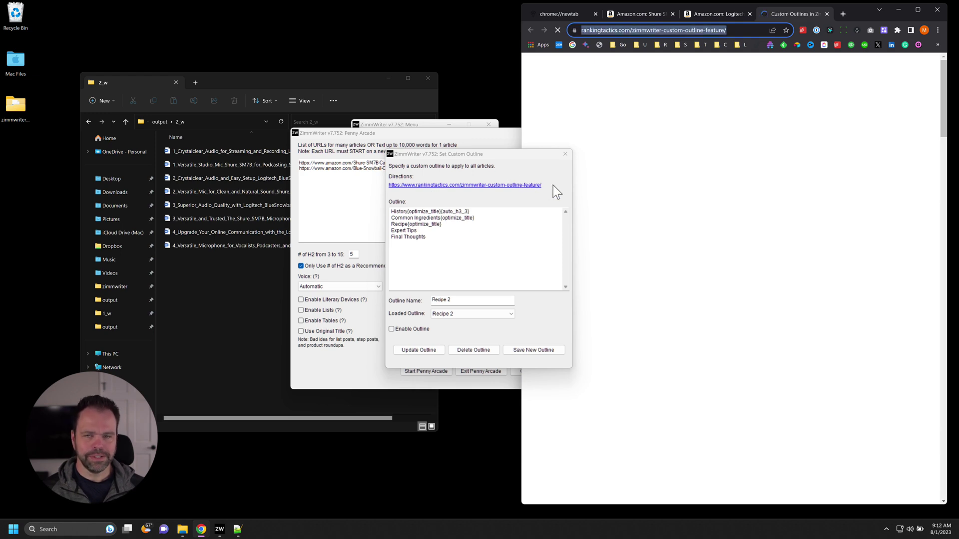
left_click(648, 211)
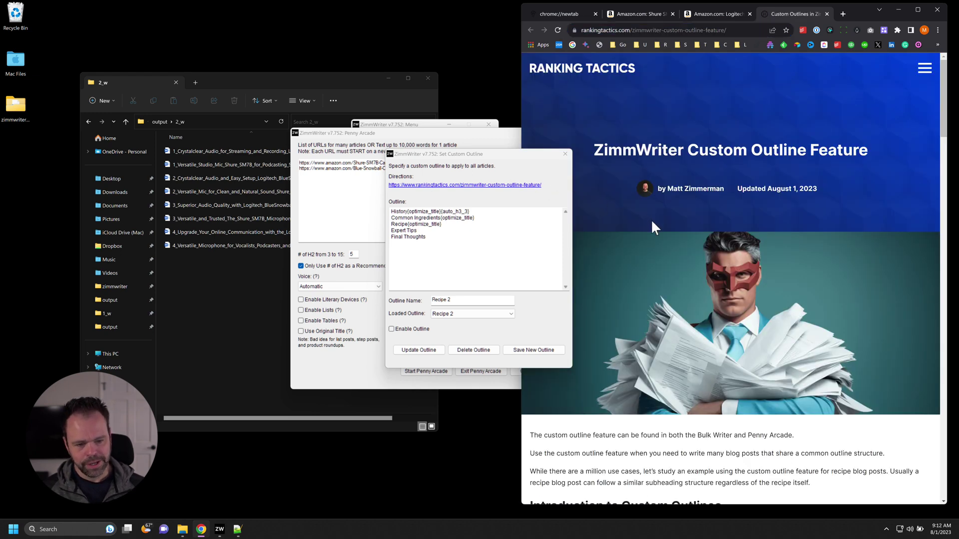
scroll(652, 220, "down", 2)
left_click_drag(563, 155, 536, 153)
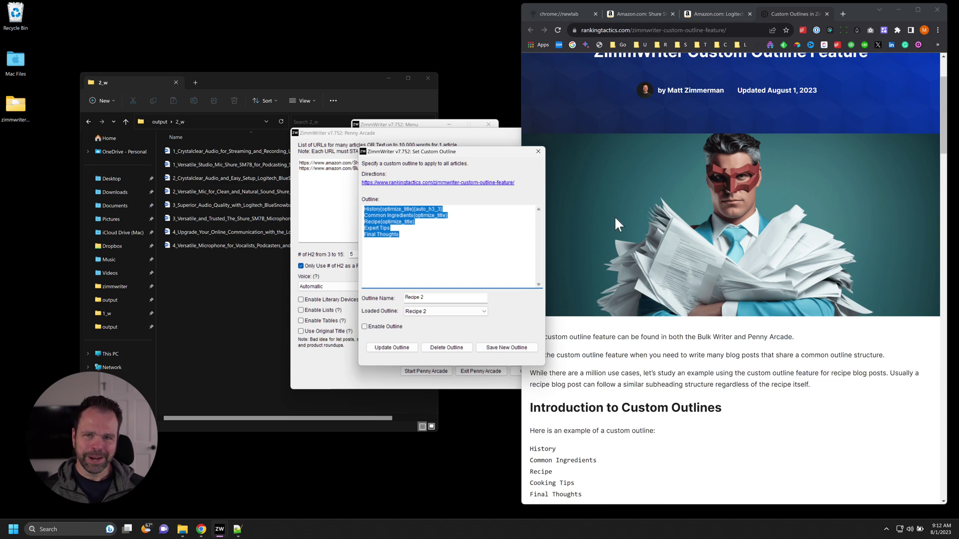
scroll(614, 216, "down", 10)
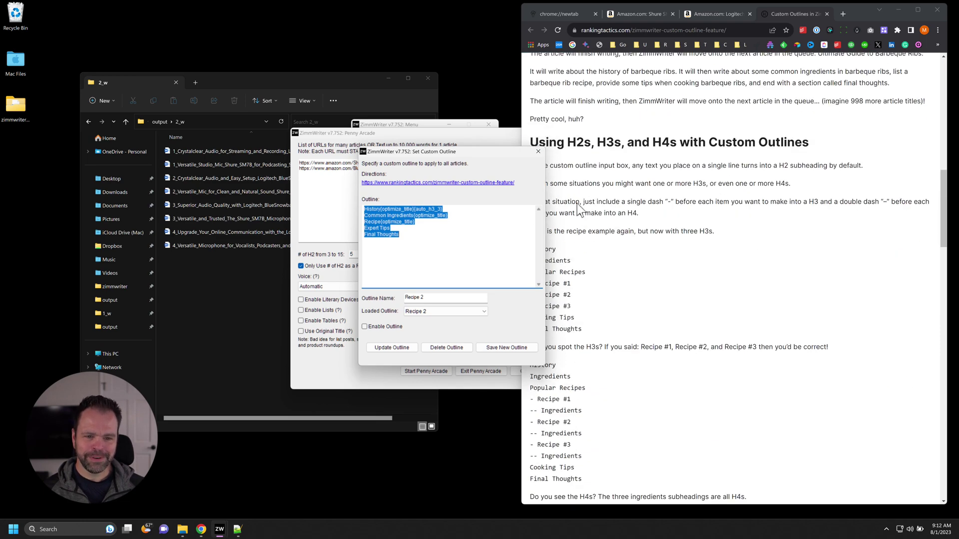
left_click_drag(453, 153, 436, 151)
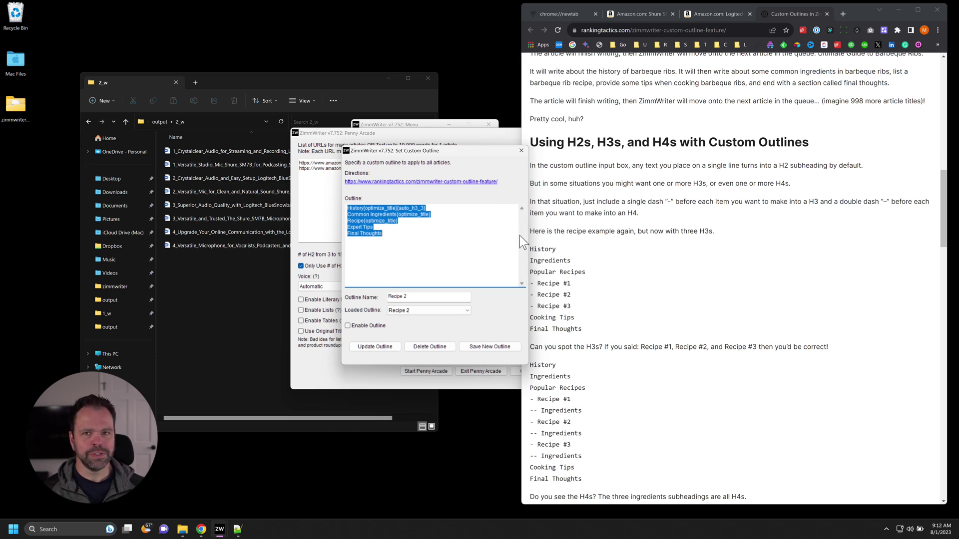
scroll(619, 241, "up", 10)
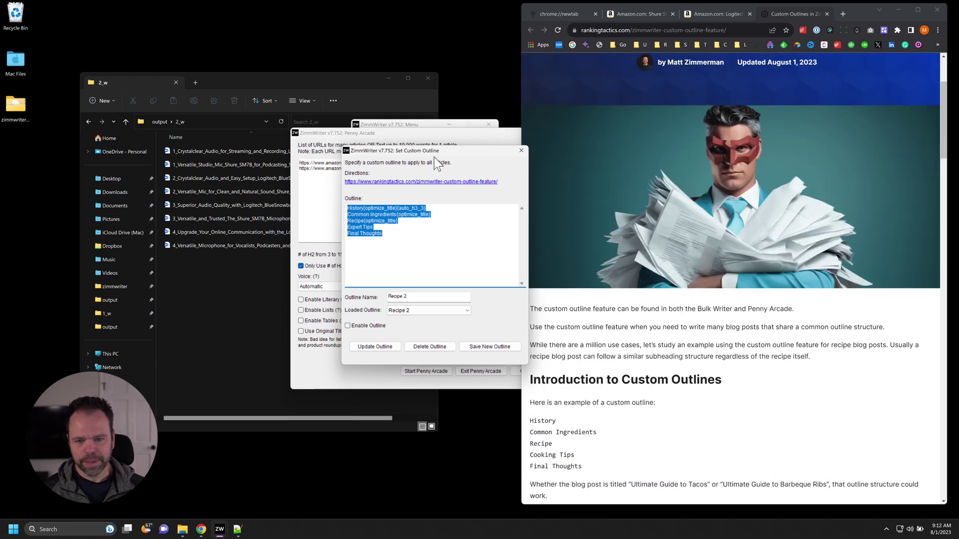
Step: Open the 1_Crystalclear BlueSnowball and 1_Versatile Shure SM7B articles side by side in Word
left_click_drag(433, 157, 637, 162)
left_click(238, 226)
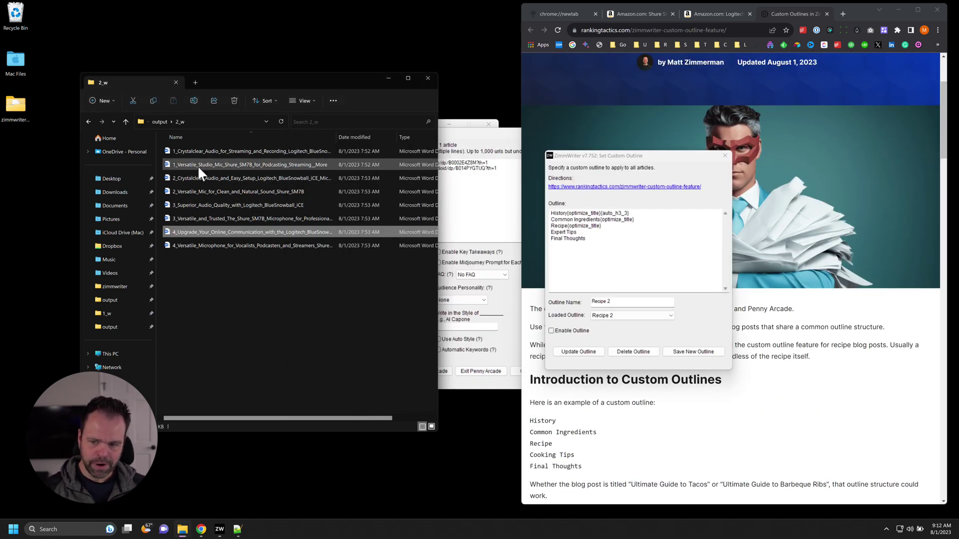
left_click(233, 152)
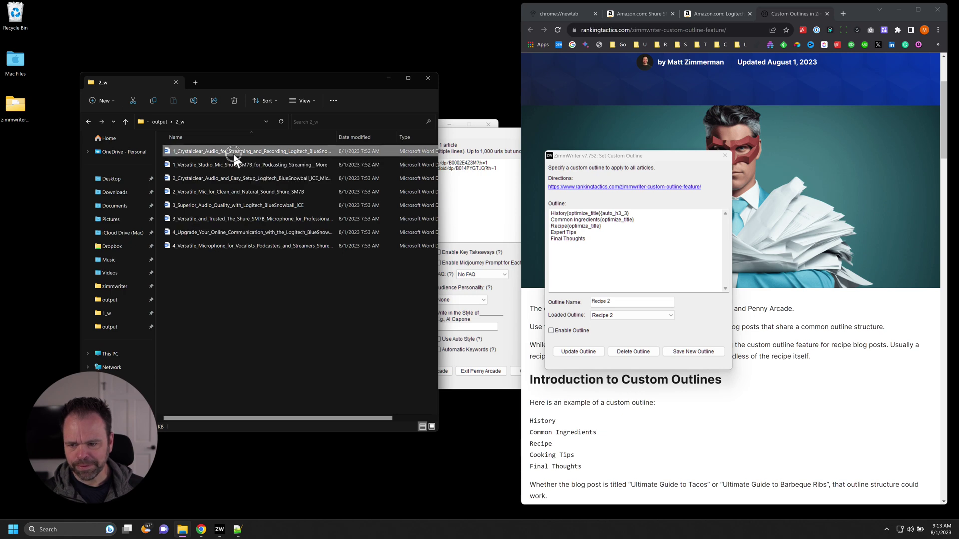
double_click(233, 152)
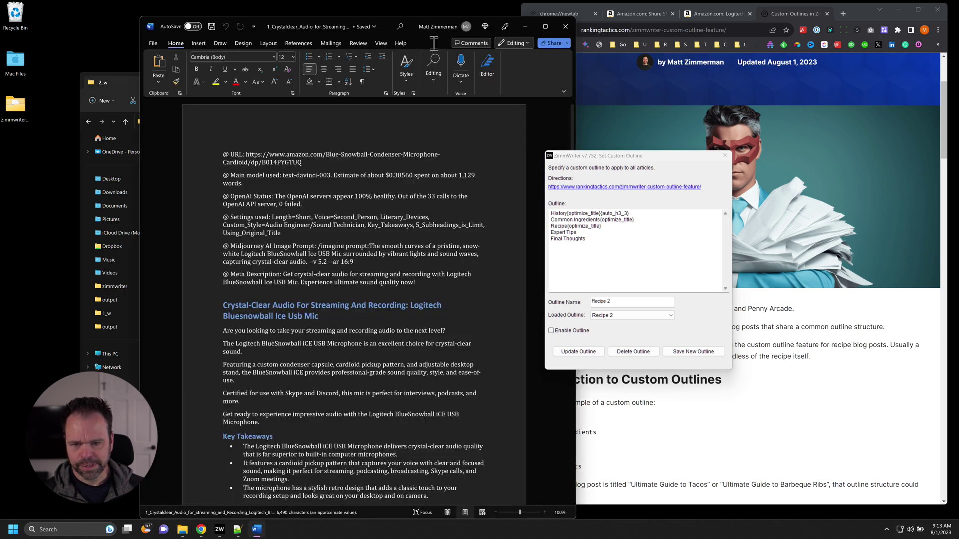
left_click_drag(413, 31, 274, 15)
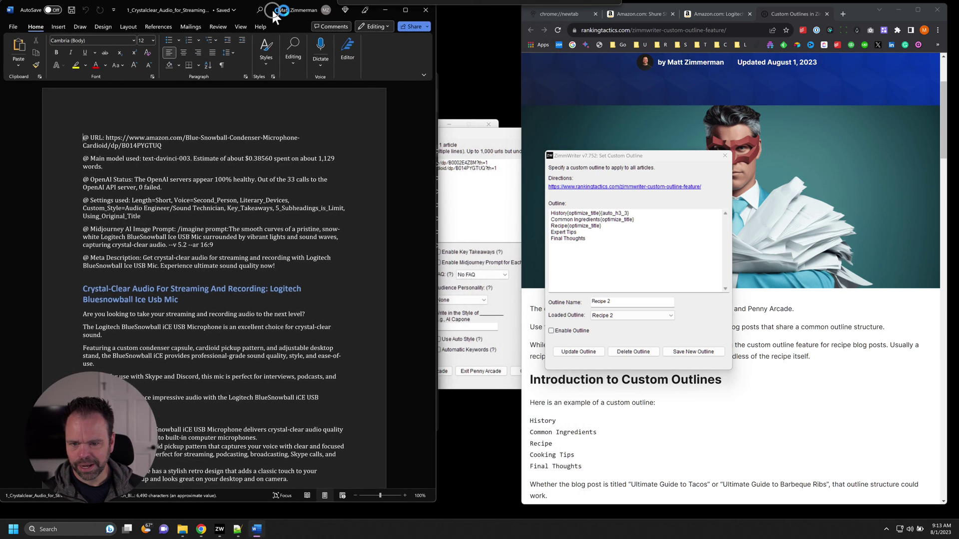
left_click(183, 528)
double_click(241, 165)
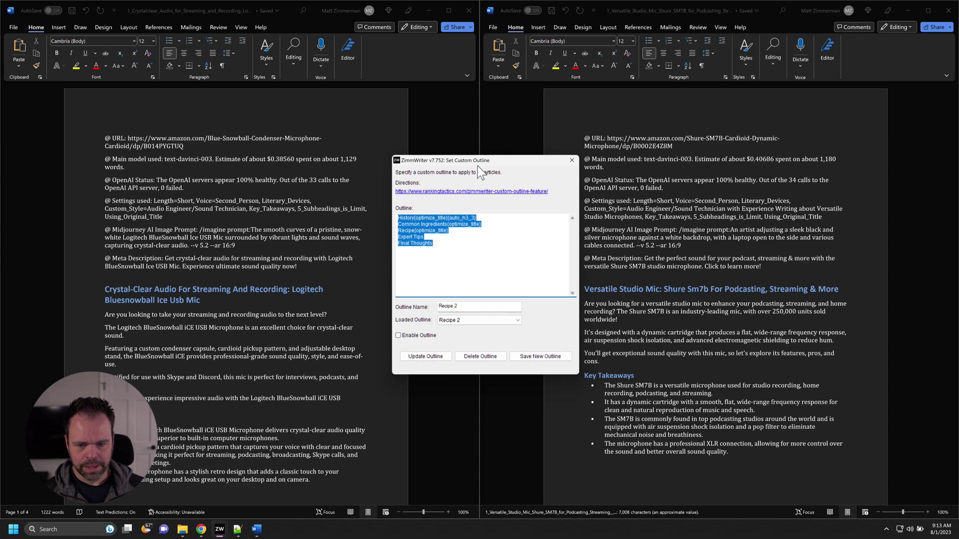
Step: Load the Amazon 1 outline from the Loaded Outline list
left_click(473, 319)
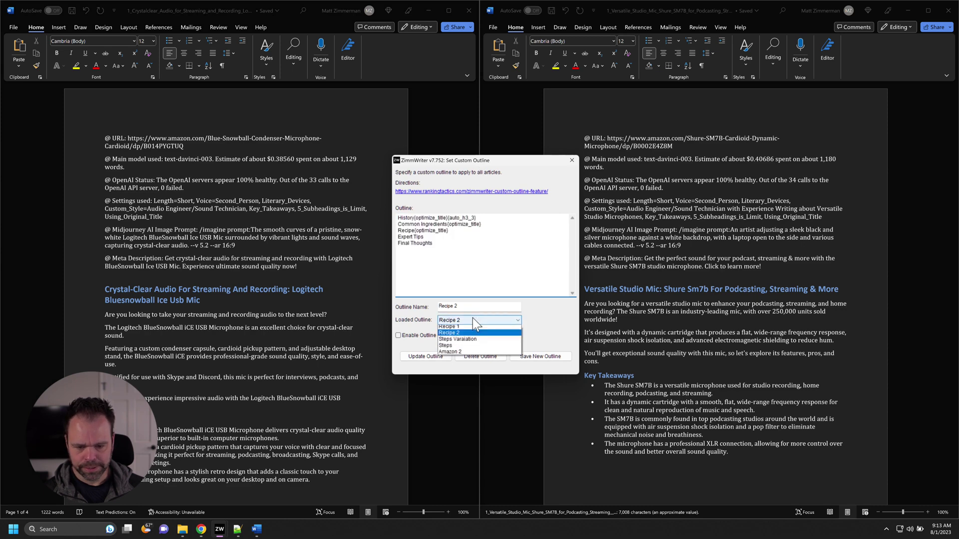
left_click(465, 349)
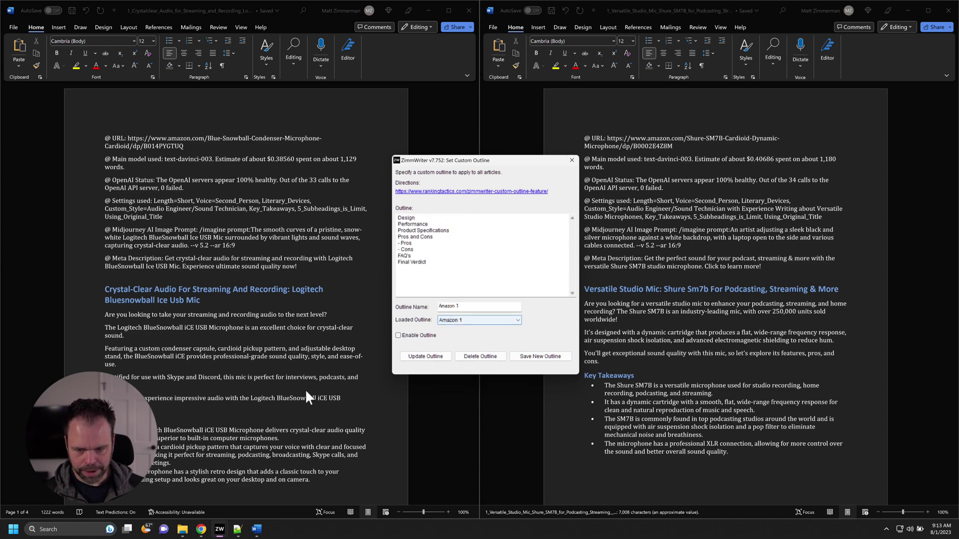
scroll(320, 385, "down", 3)
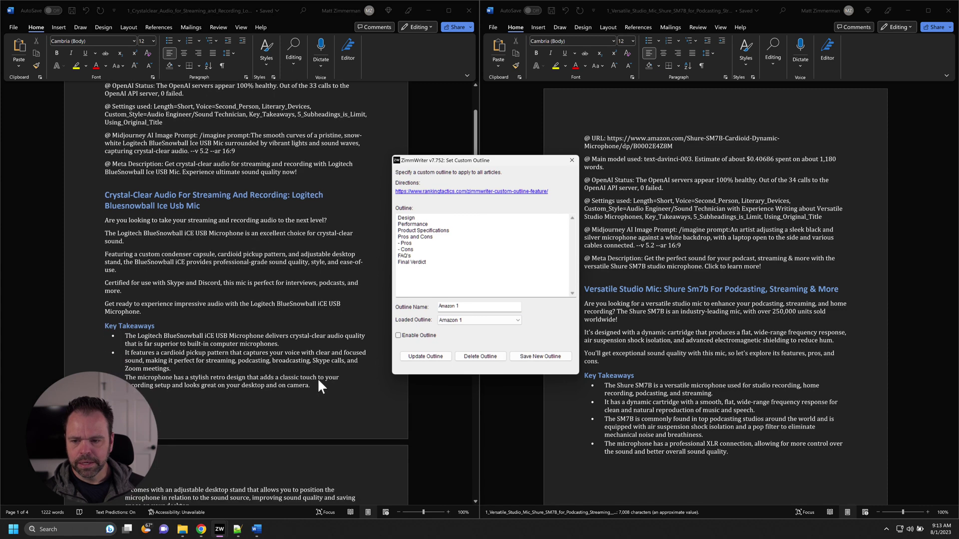
Step: Keep the Amazon 1 outline window over the Word articles with Penny Arcade sent behind
mouse_move(219, 529)
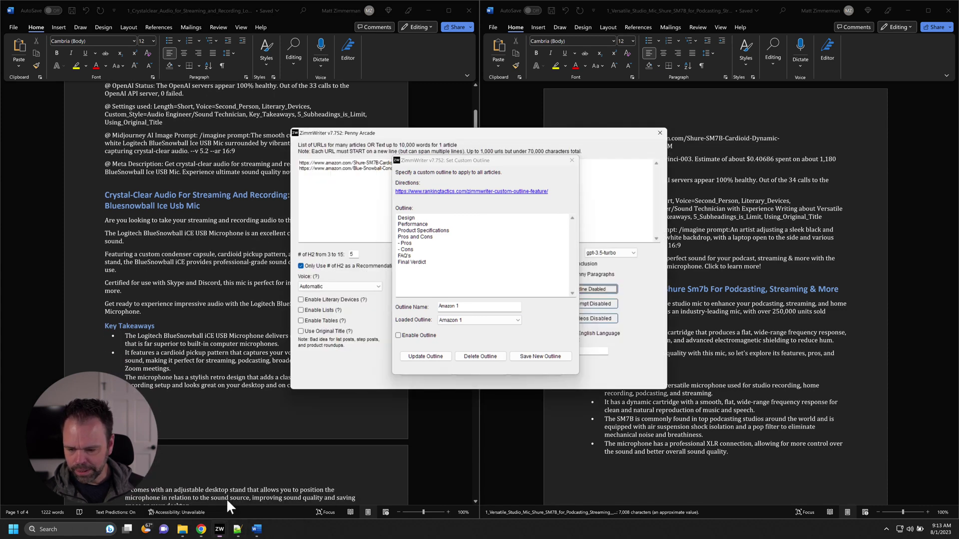
left_click(218, 482)
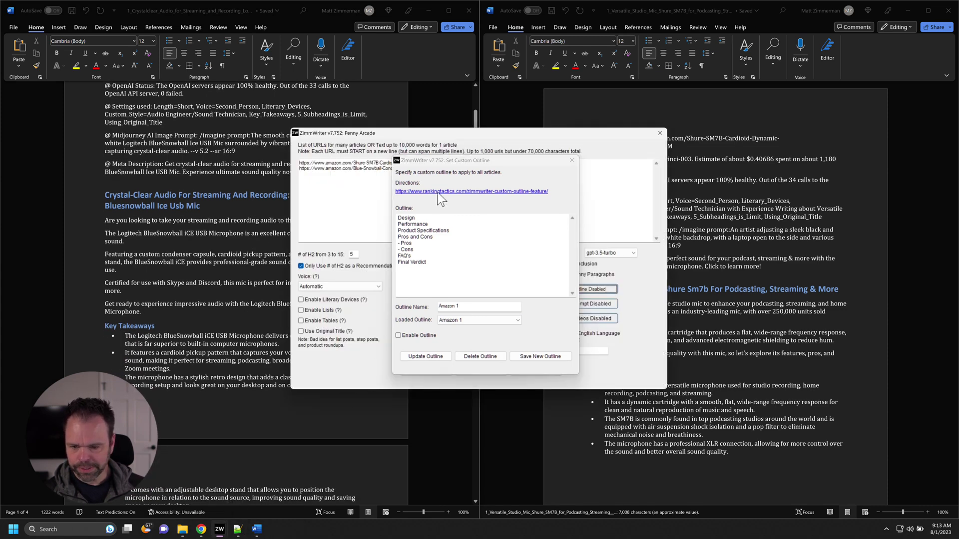
left_click(453, 161)
left_click_drag(452, 161, 635, 143)
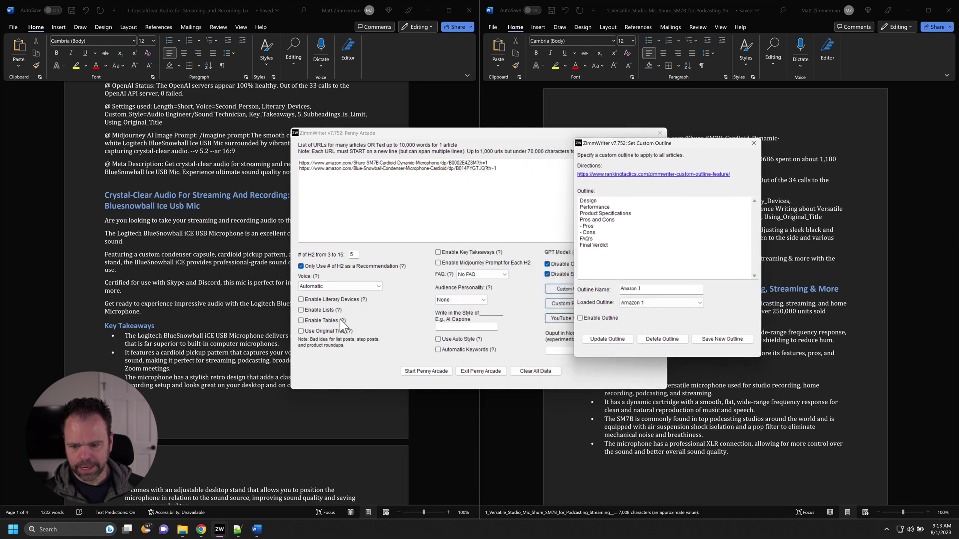
mouse_move(323, 301)
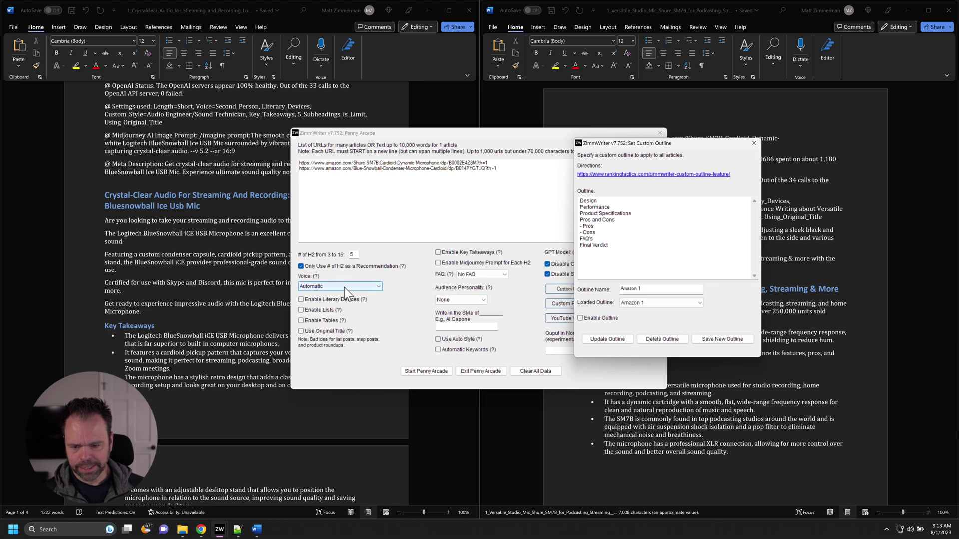
double_click(343, 288)
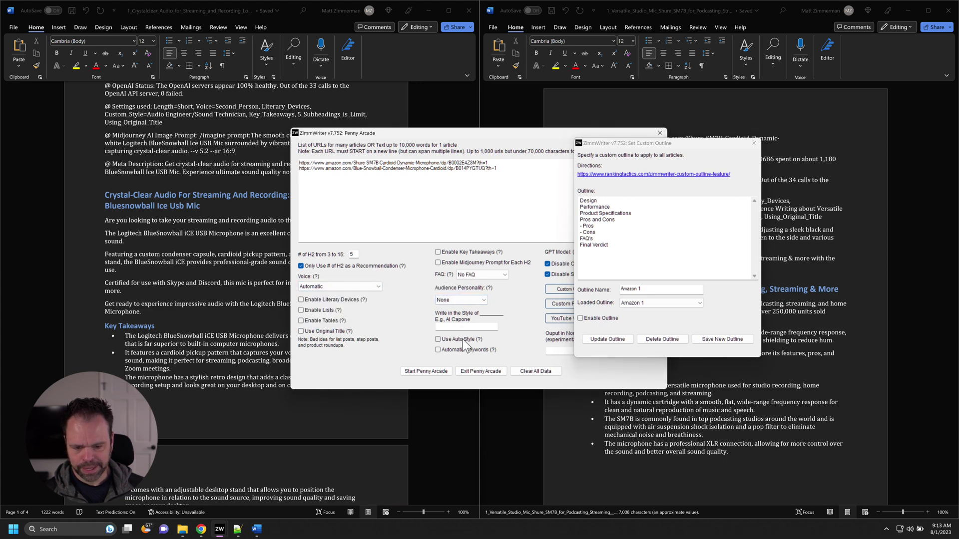
left_click_drag(636, 147, 417, 153)
left_click(398, 122)
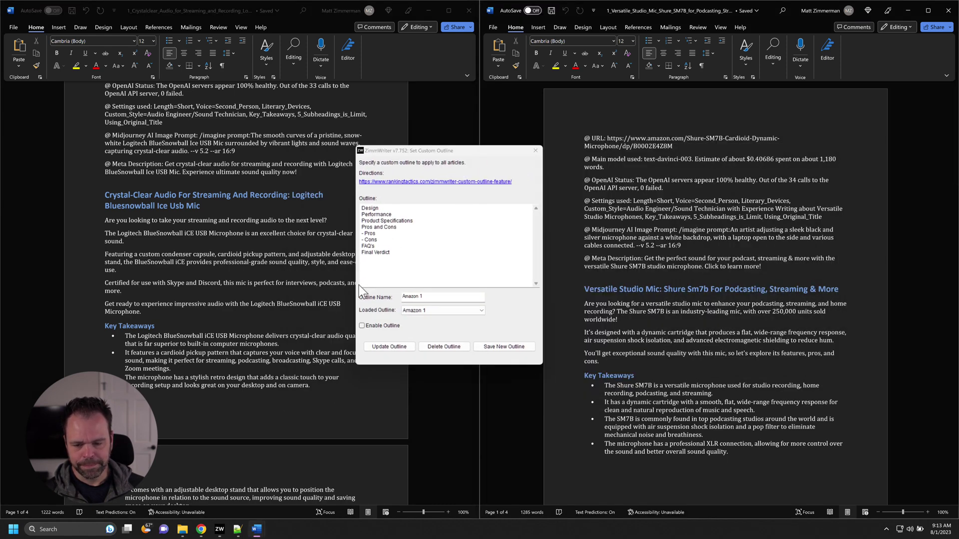
scroll(215, 289, "down", 5)
scroll(235, 302, "down", 4)
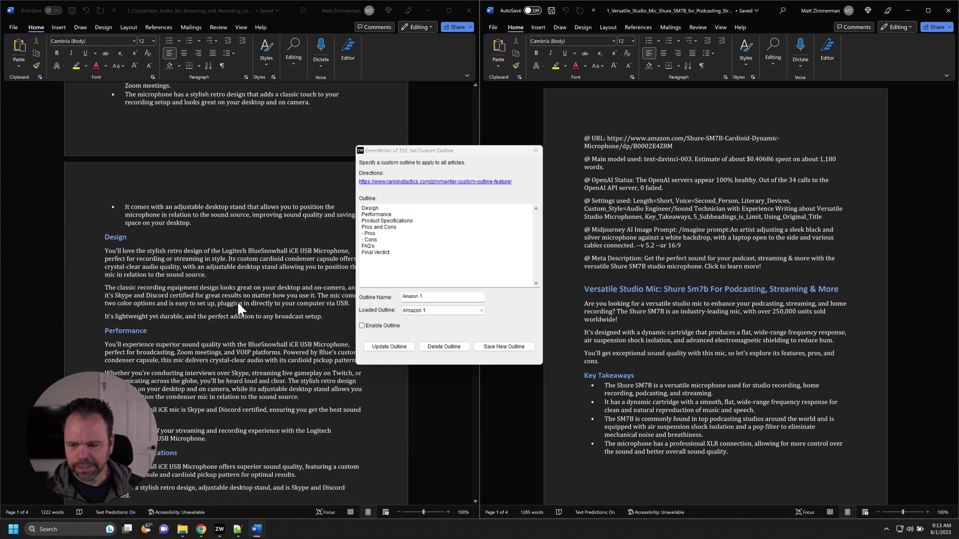
scroll(633, 215, "down", 3)
scroll(633, 218, "down", 10)
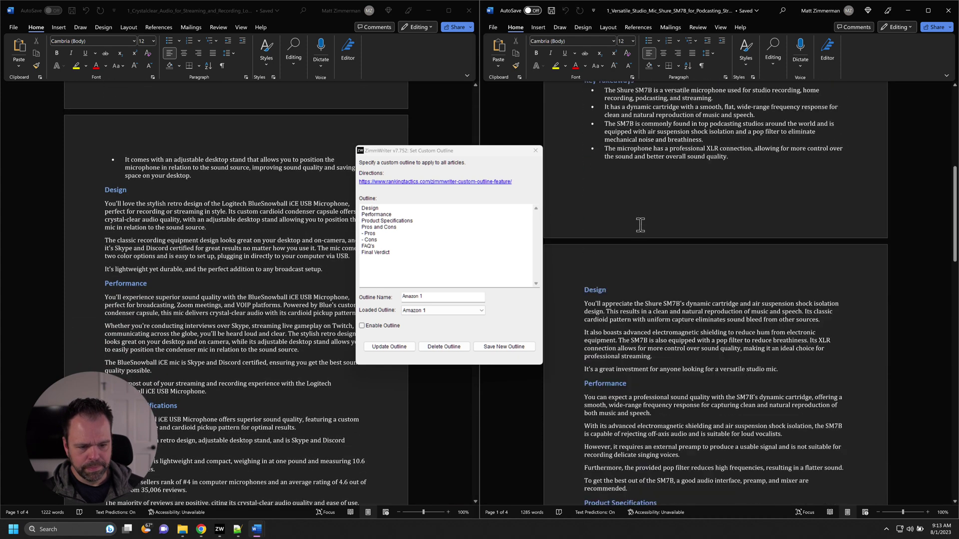
double_click(370, 208)
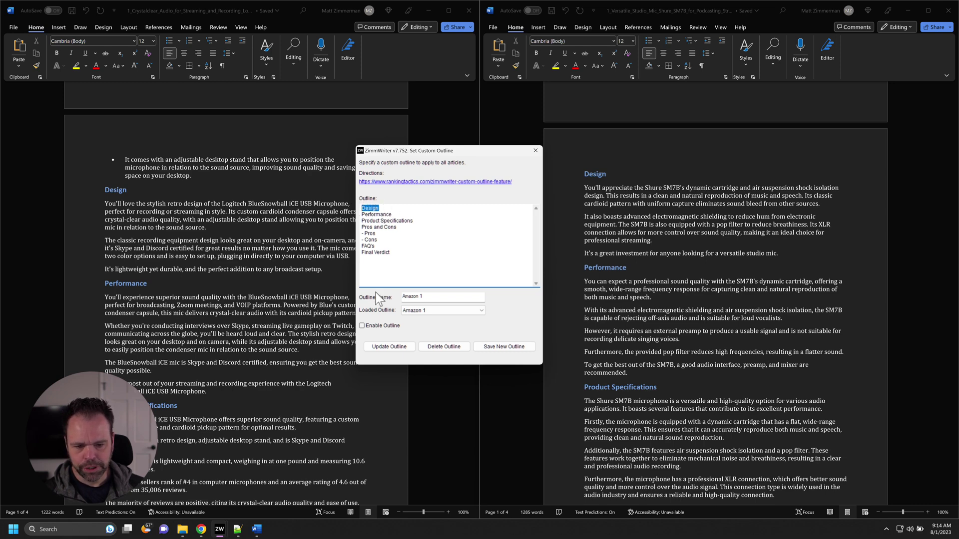
scroll(154, 309, "down", 1)
scroll(153, 306, "down", 3)
scroll(676, 361, "down", 5)
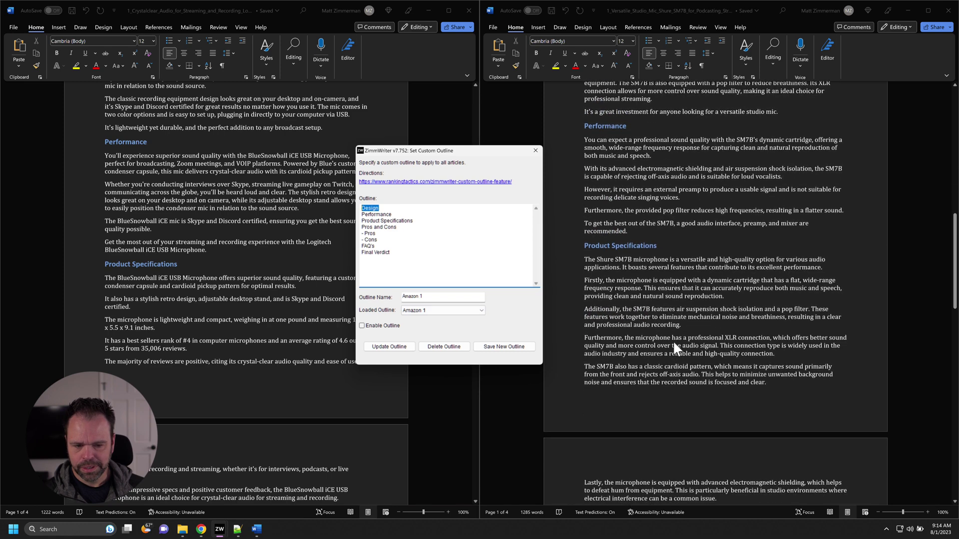
left_click_drag(414, 221, 388, 220)
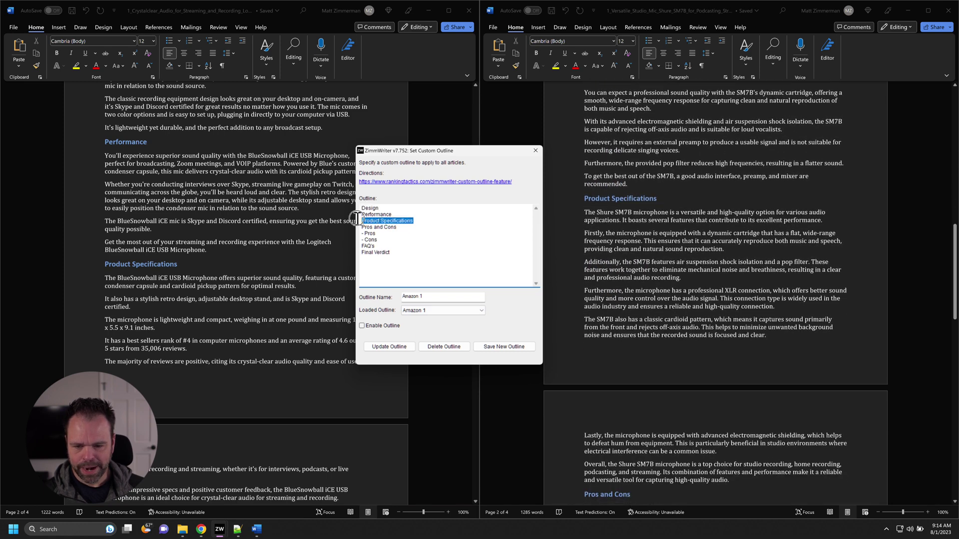
scroll(188, 289, "down", 10)
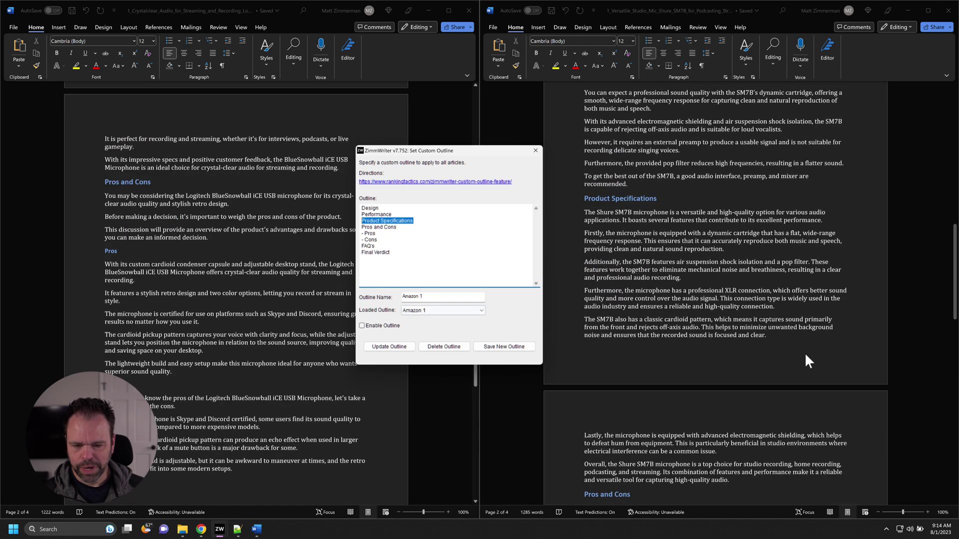
scroll(773, 361, "down", 10)
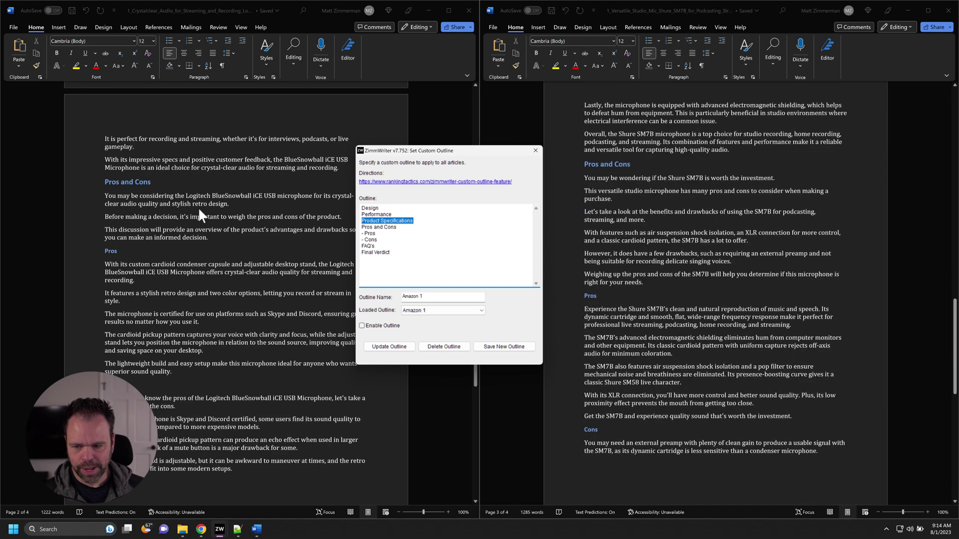
left_click_drag(381, 239, 359, 235)
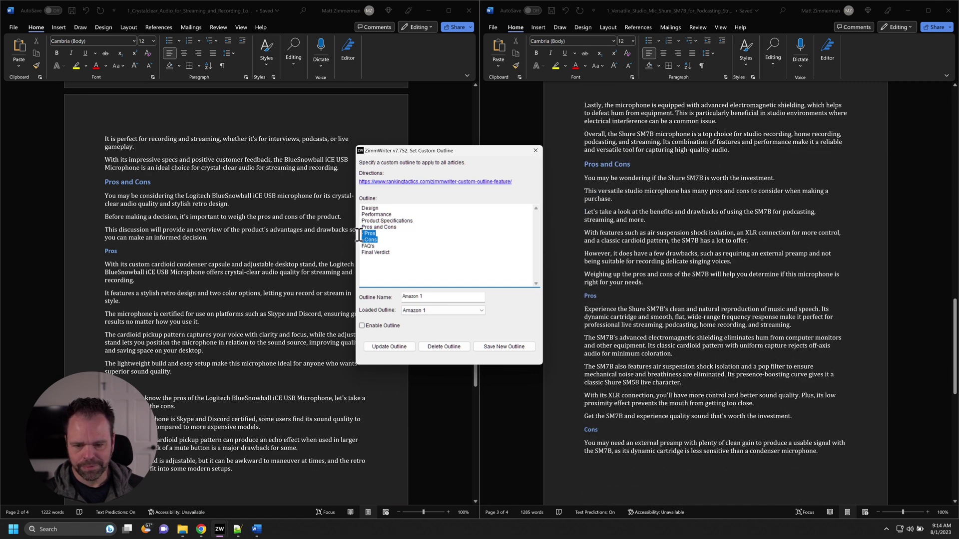
left_click(386, 244)
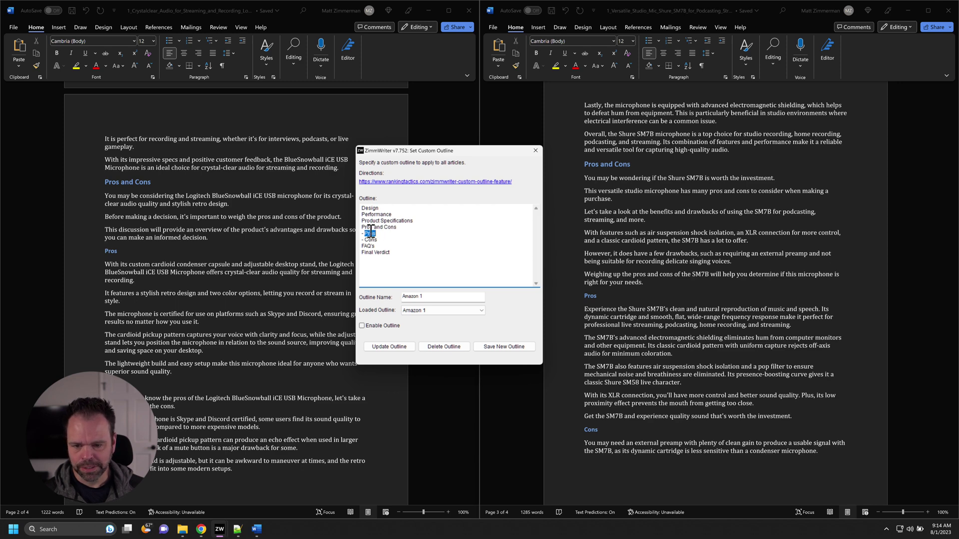
left_click(365, 234)
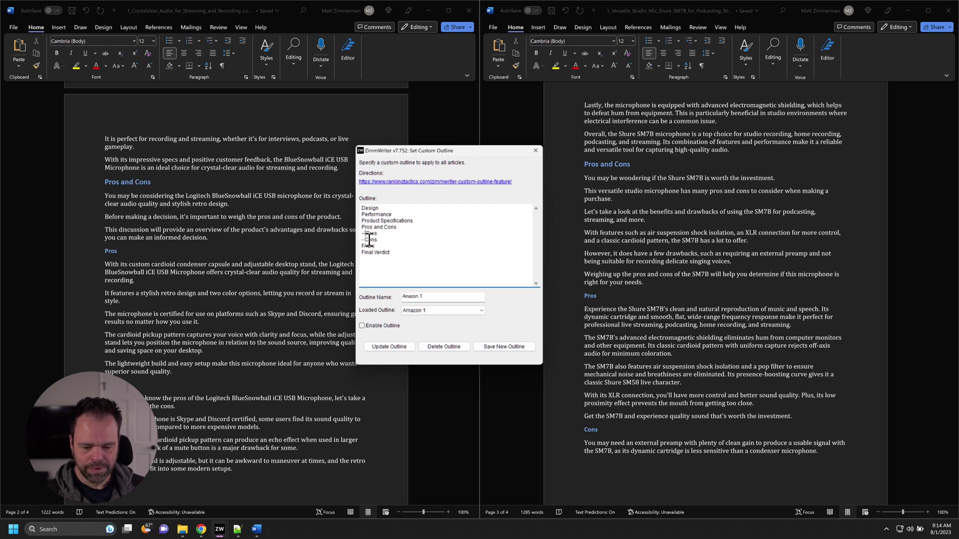
scroll(180, 260, "down", 2)
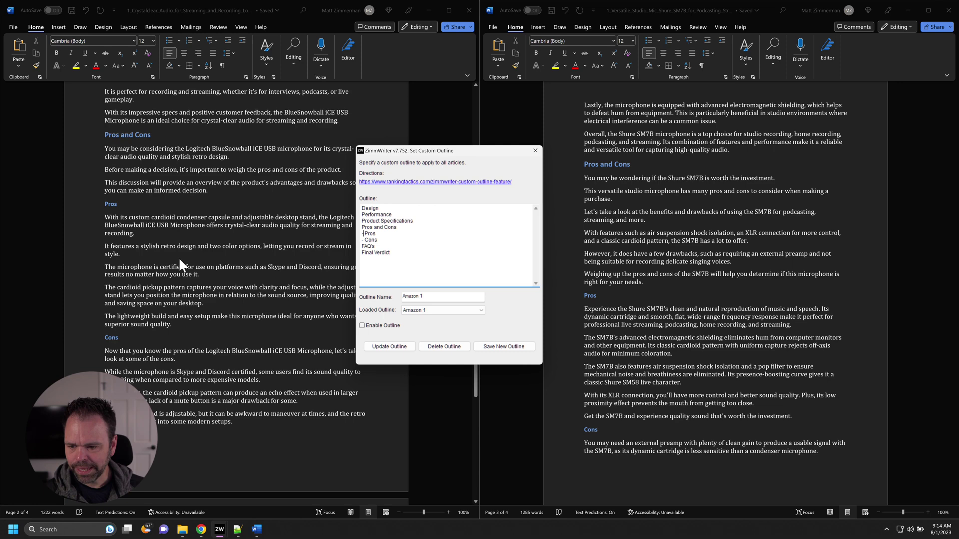
scroll(131, 298, "down", 2)
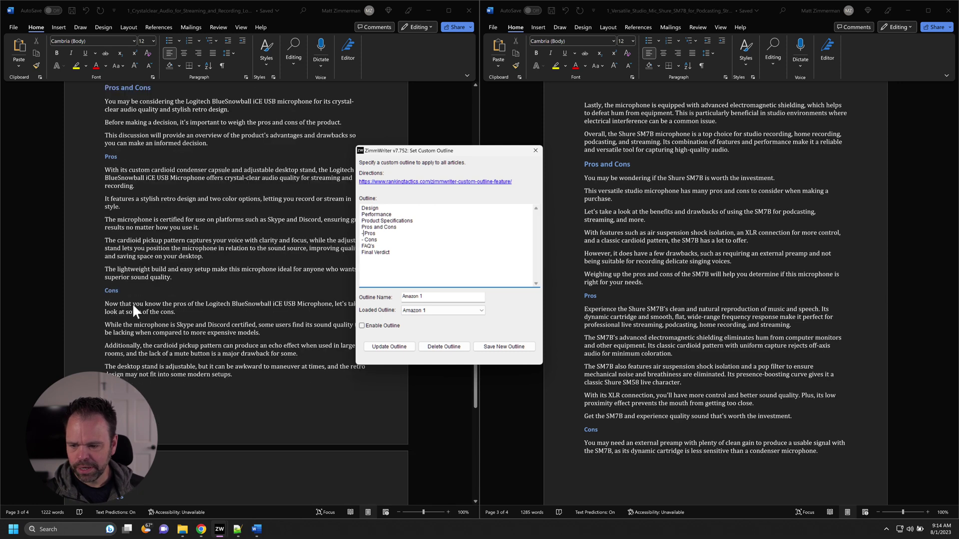
scroll(630, 300, "down", 15)
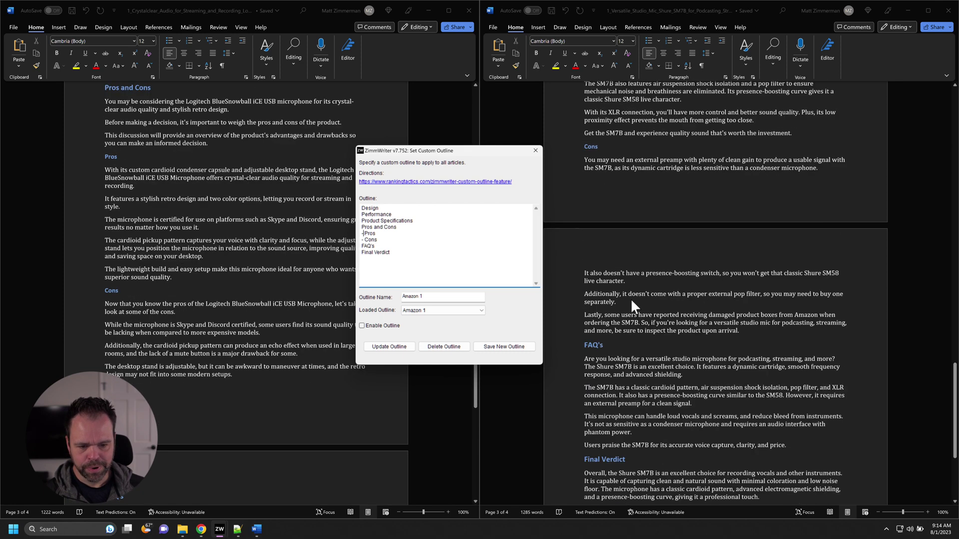
scroll(141, 284, "down", 6)
scroll(149, 290, "down", 10)
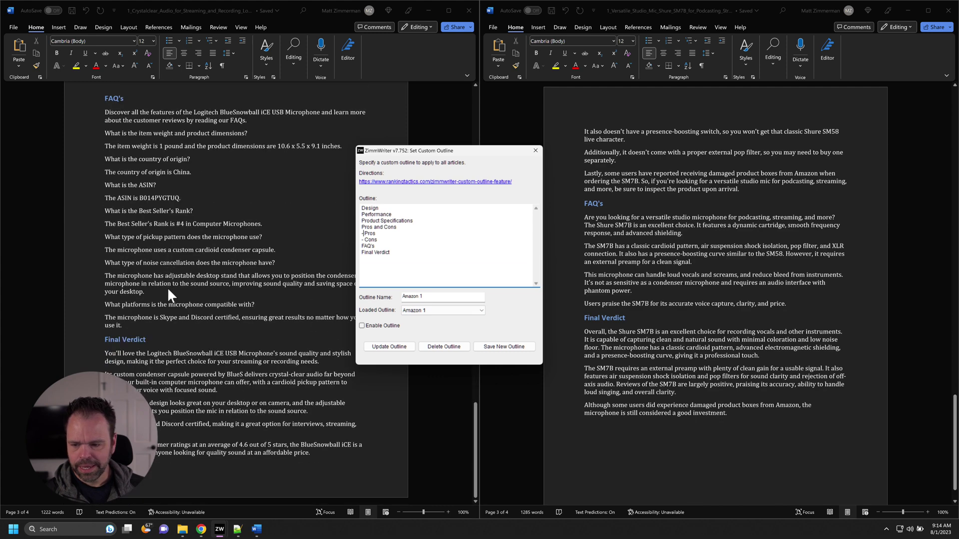
Step: Highlight the FAQ's heading in the Amazon 1 outline and check Penny Arcade's FAQ setting
scroll(647, 246, "down", 1)
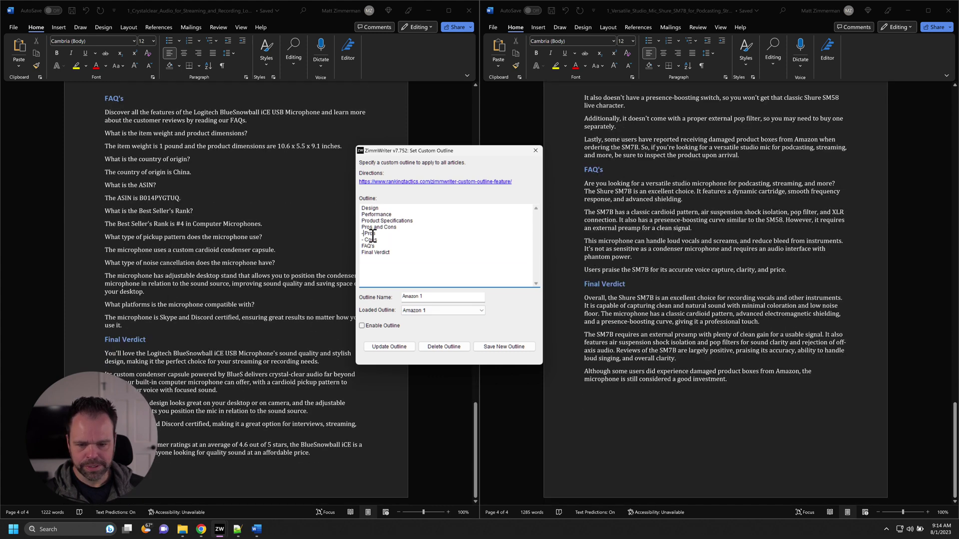
left_click_drag(376, 247, 356, 244)
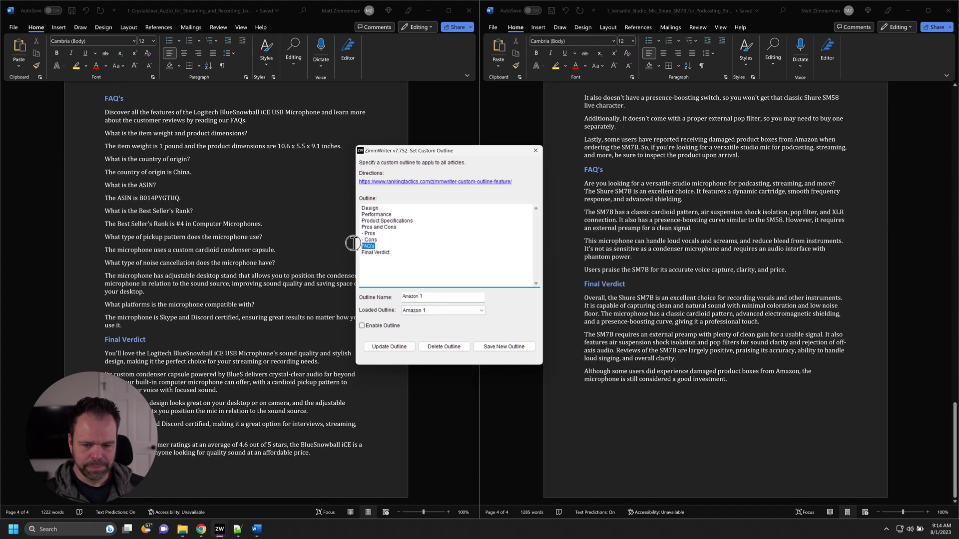
left_click(260, 482)
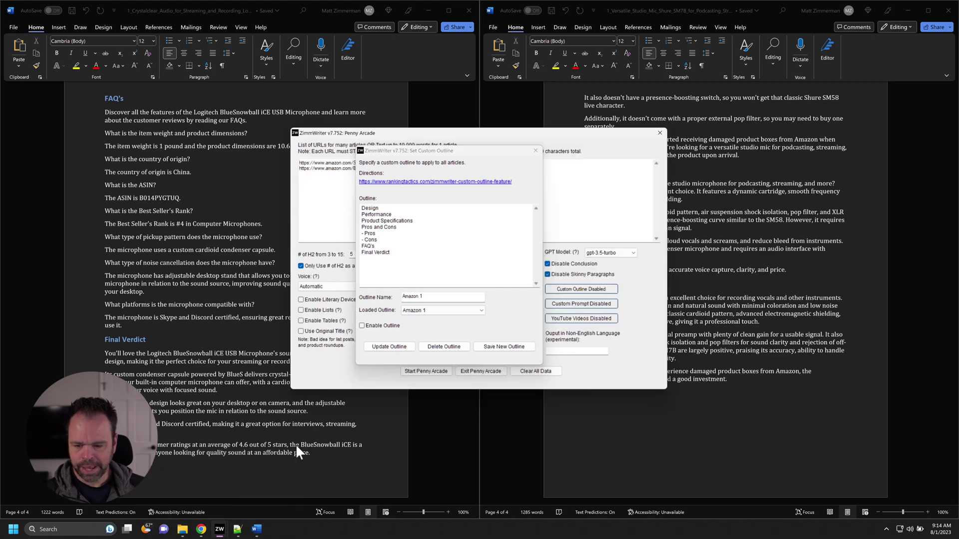
left_click_drag(431, 153, 712, 146)
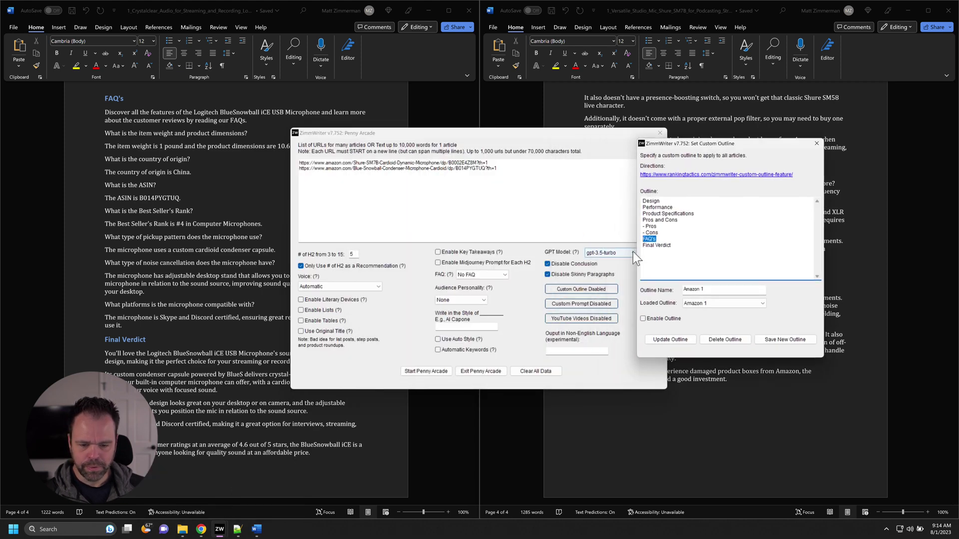
mouse_move(489, 275)
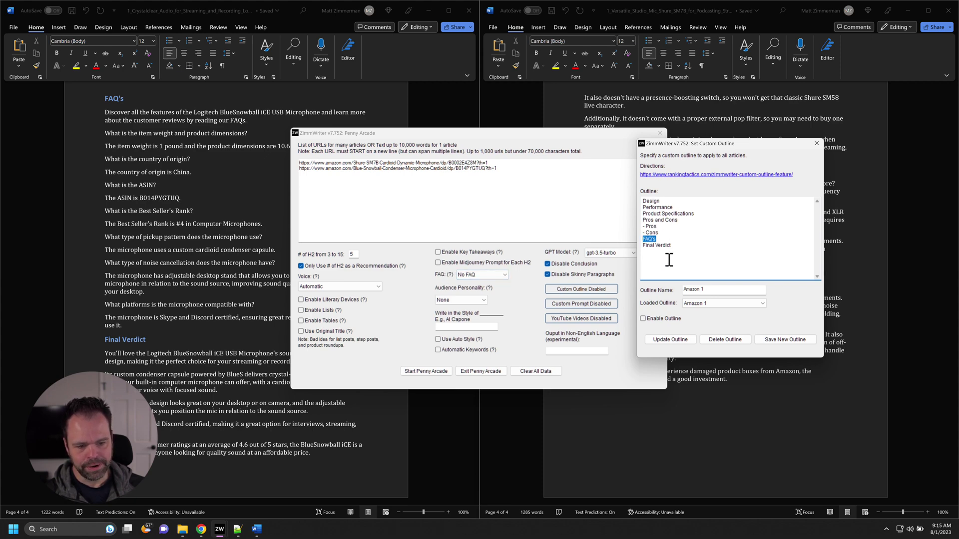
left_click_drag(700, 146, 452, 150)
Step: Highlight the Final Verdict heading in the outline beside the left Word article
left_click(451, 112)
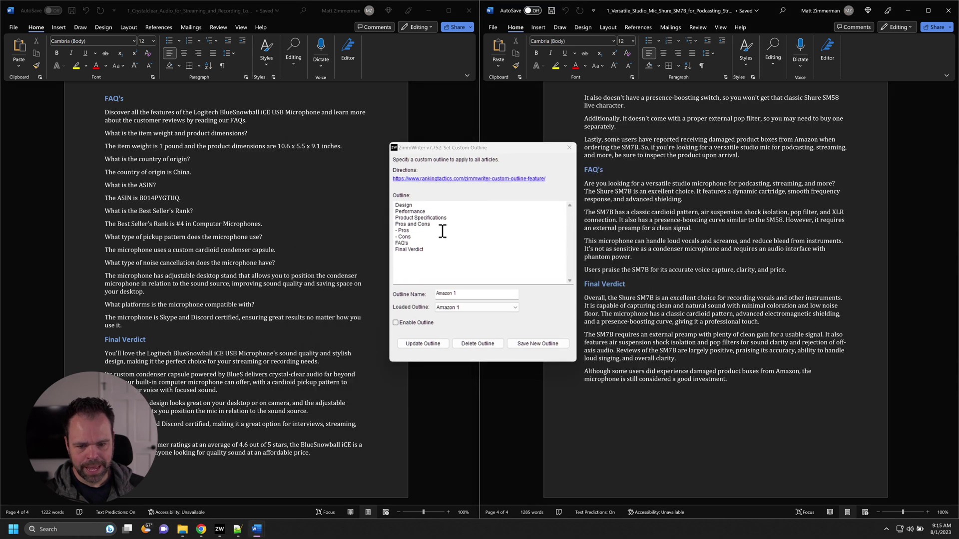
left_click_drag(435, 250, 394, 249)
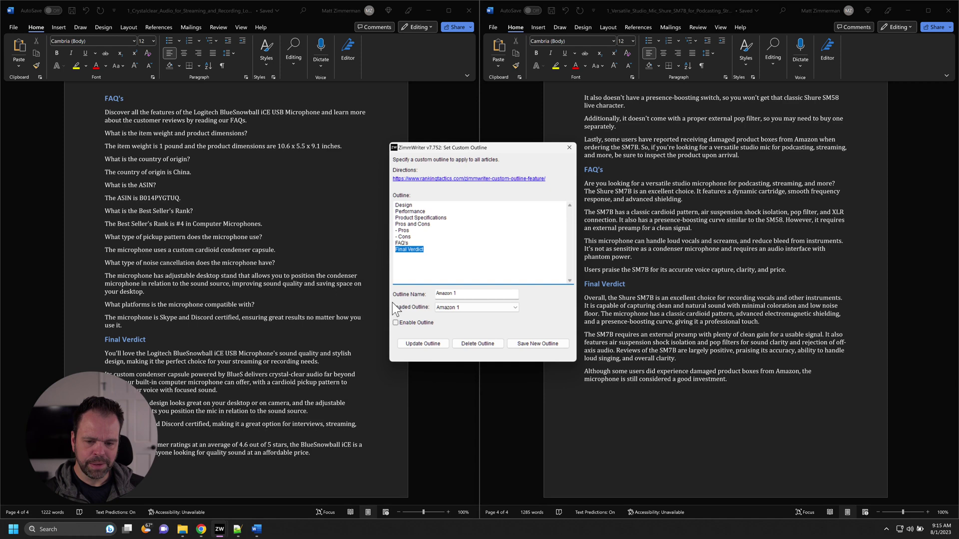
left_click(438, 261)
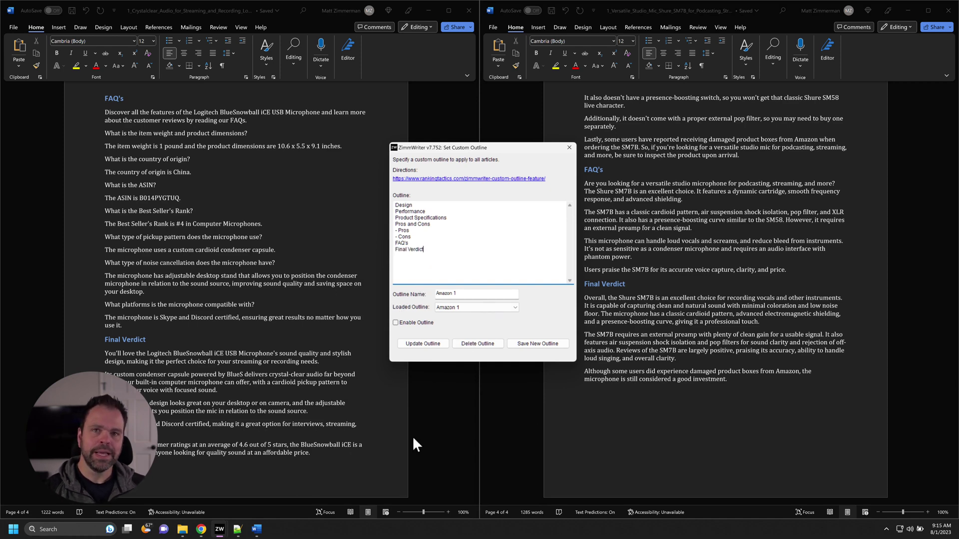
left_click_drag(454, 254, 393, 249)
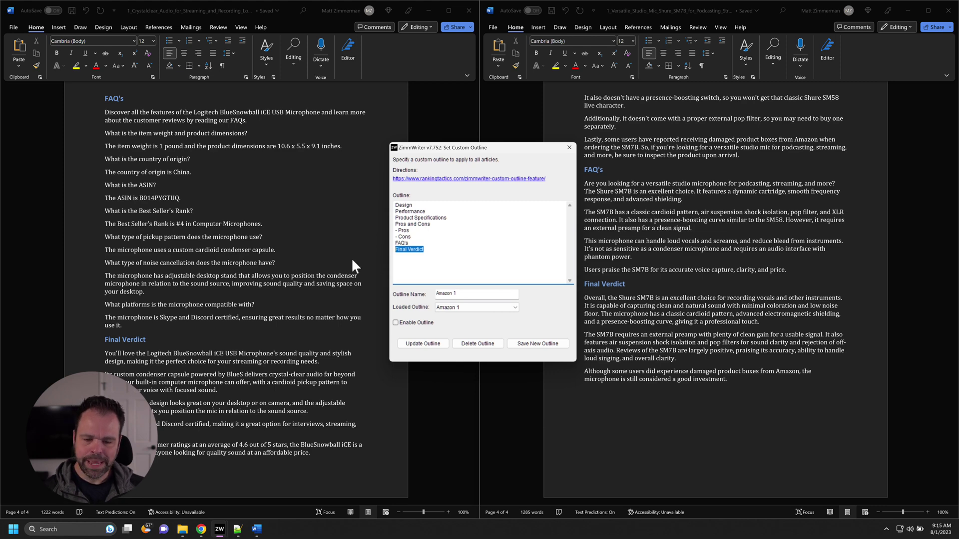
left_click(463, 11)
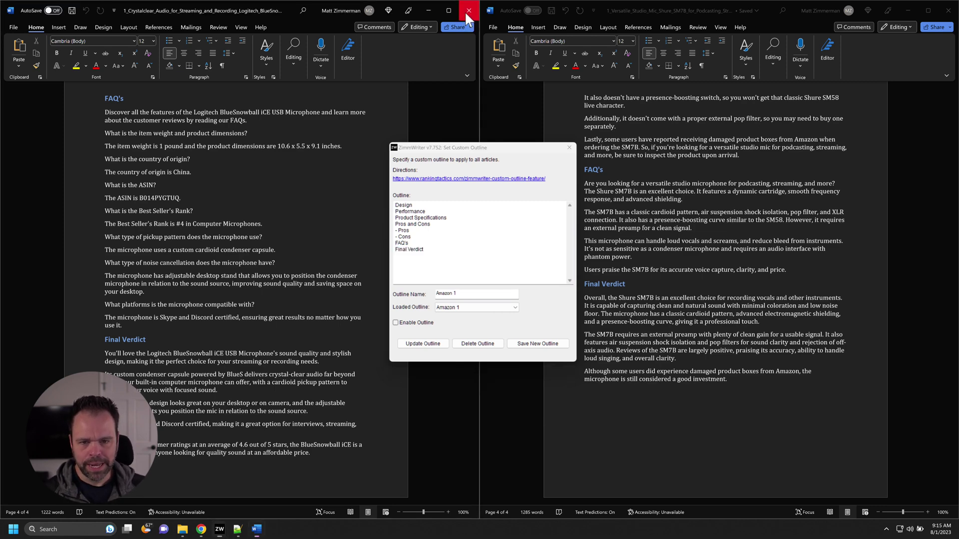
Step: Close the first Word article and load the Amazon 2 outline
left_click(465, 10)
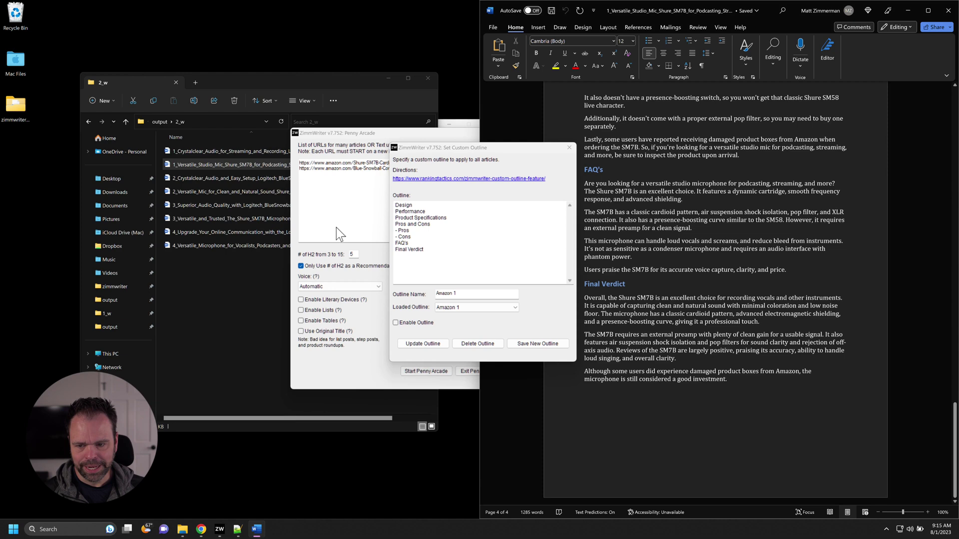
left_click(467, 306)
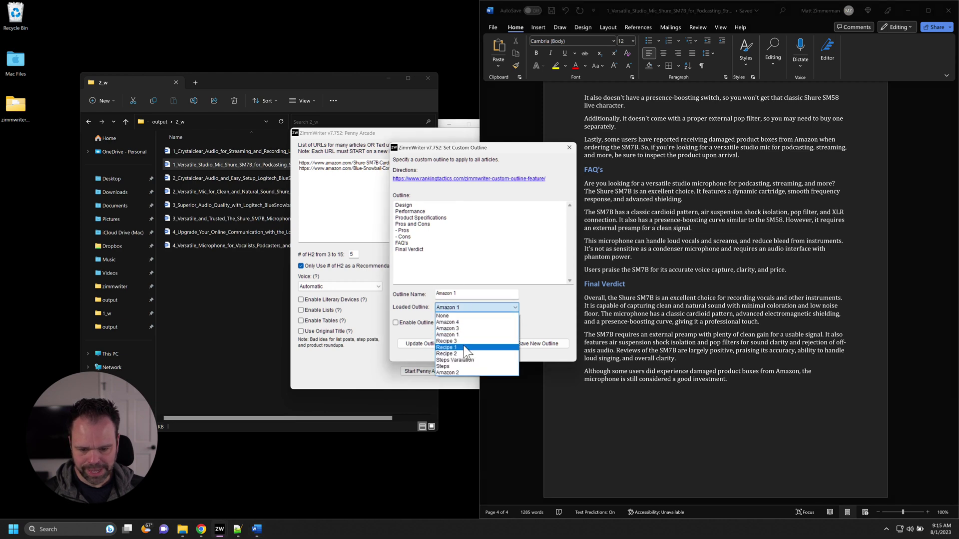
left_click(462, 372)
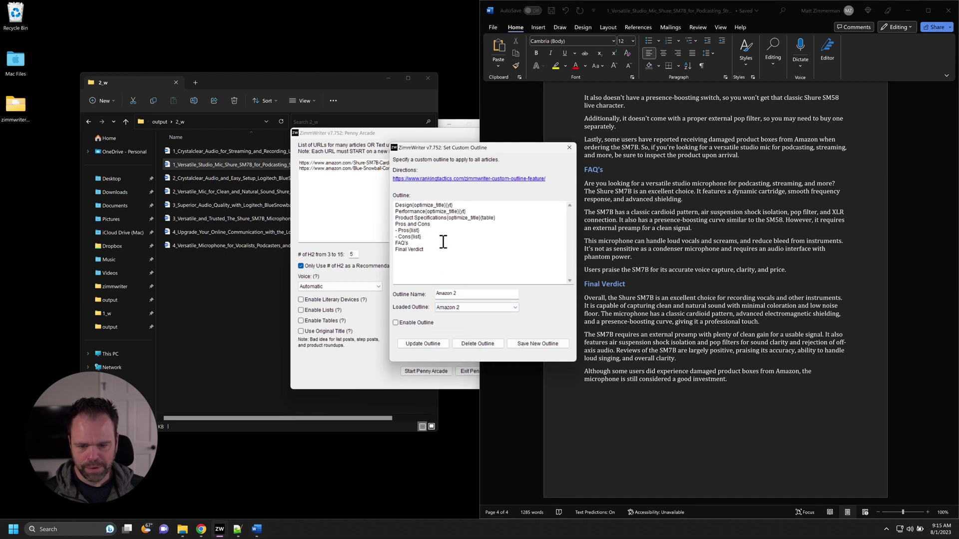
Step: Highlight the {optimize_title}, {table} and {list} tags on the Amazon 2 outline headings
left_click_drag(413, 204, 453, 205)
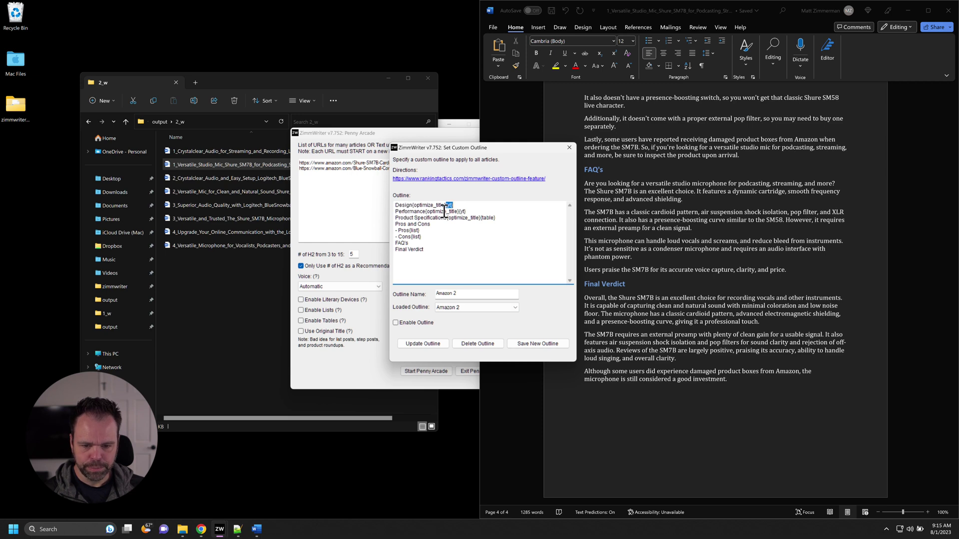
left_click_drag(400, 218, 495, 218)
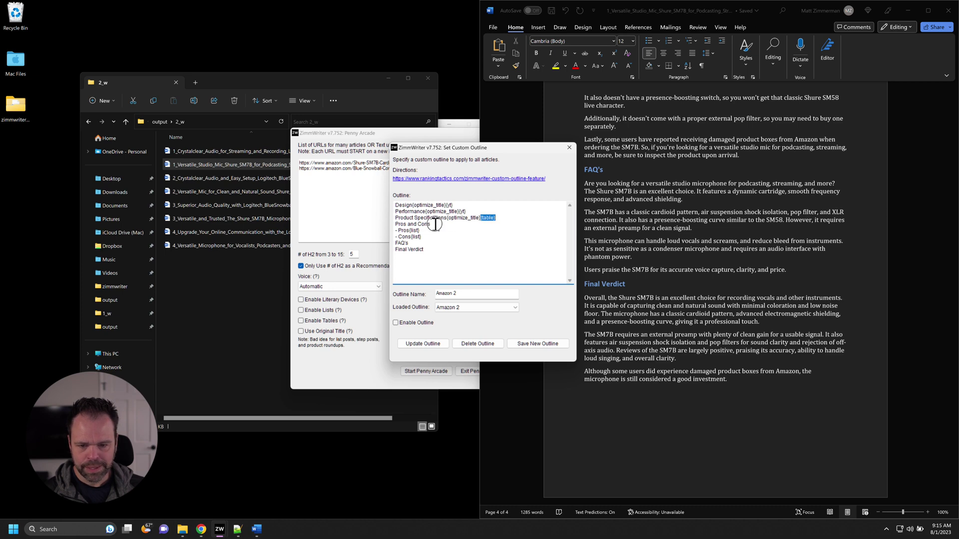
left_click_drag(431, 224, 395, 225)
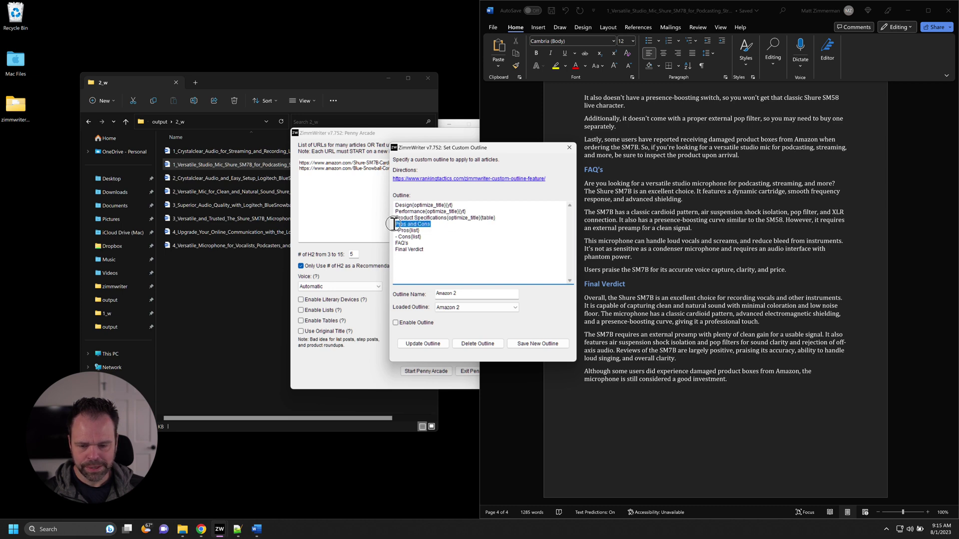
left_click(431, 237)
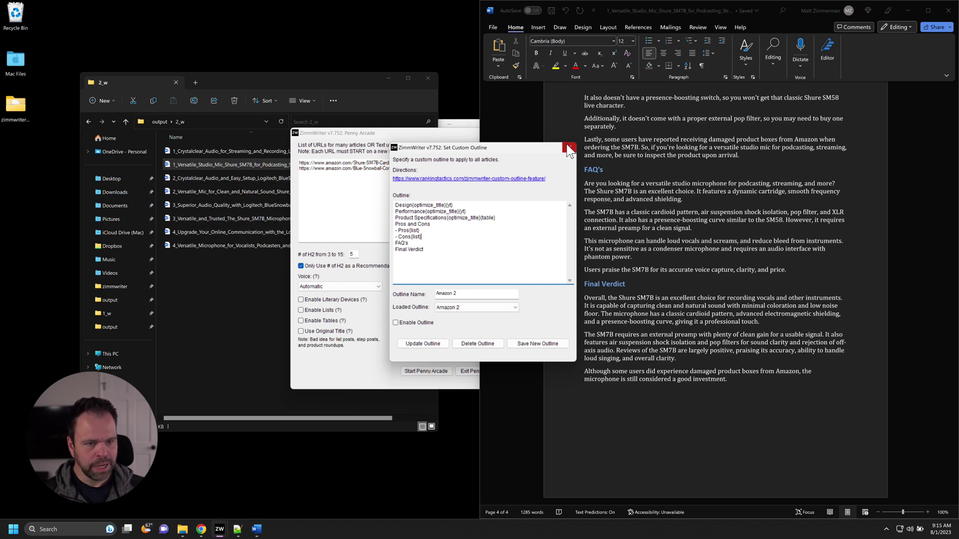
Step: Open the 2_Versatile_Mic article in a widened Word window and scroll through it
left_click(202, 180)
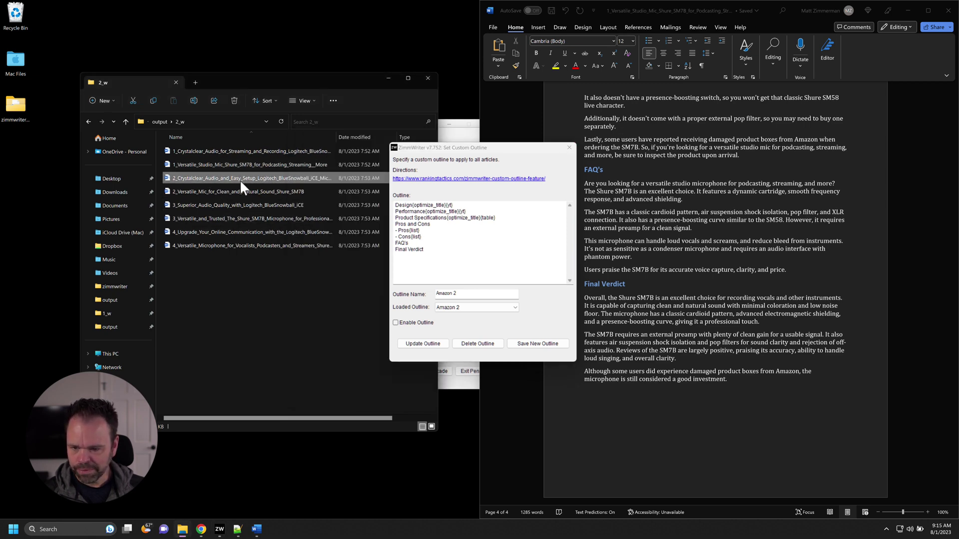
double_click(259, 189)
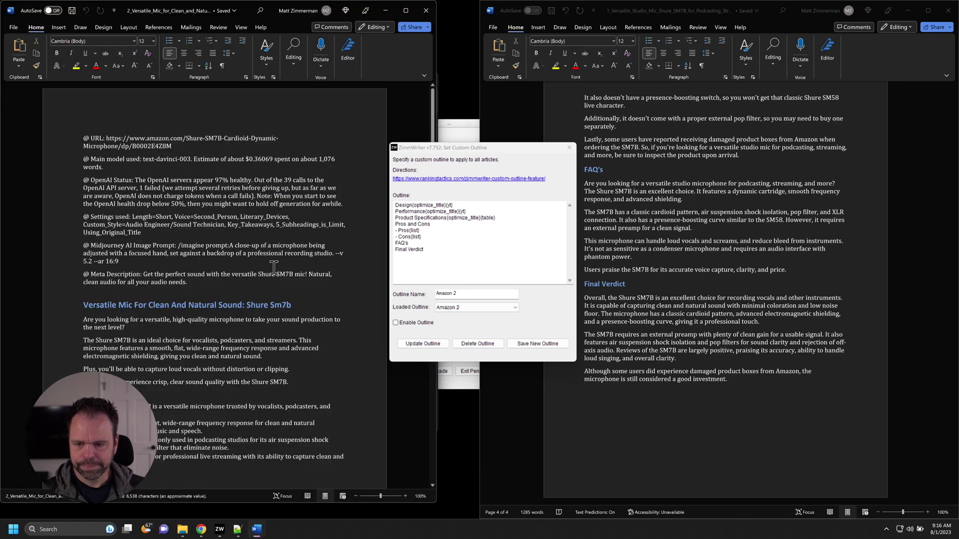
left_click_drag(436, 85, 480, 83)
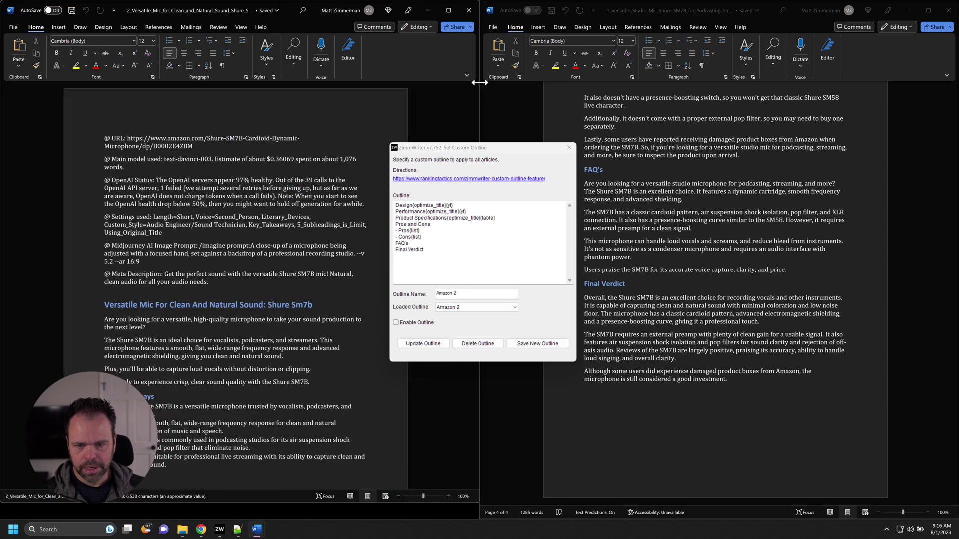
scroll(297, 305, "down", 10)
scroll(296, 305, "down", 2)
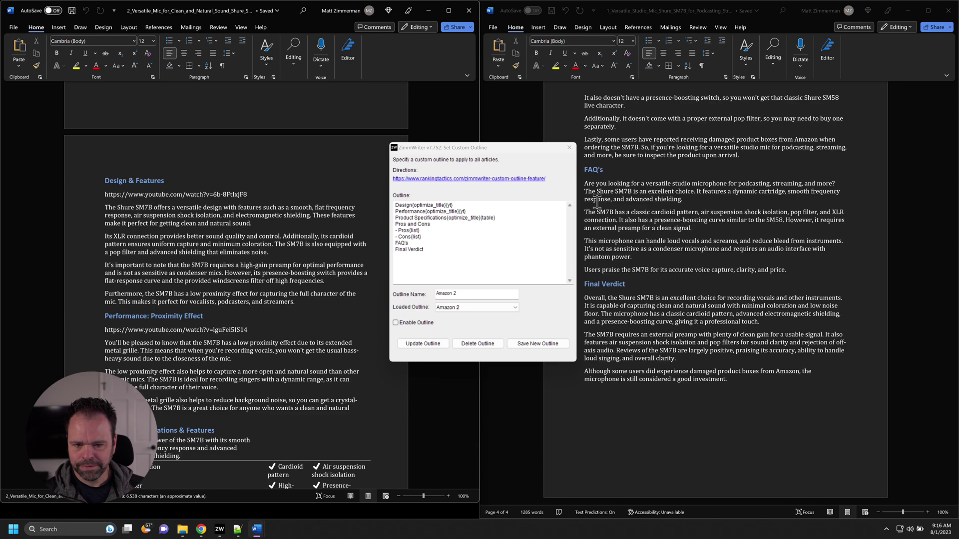
scroll(630, 298, "up", 10)
scroll(628, 297, "up", 15)
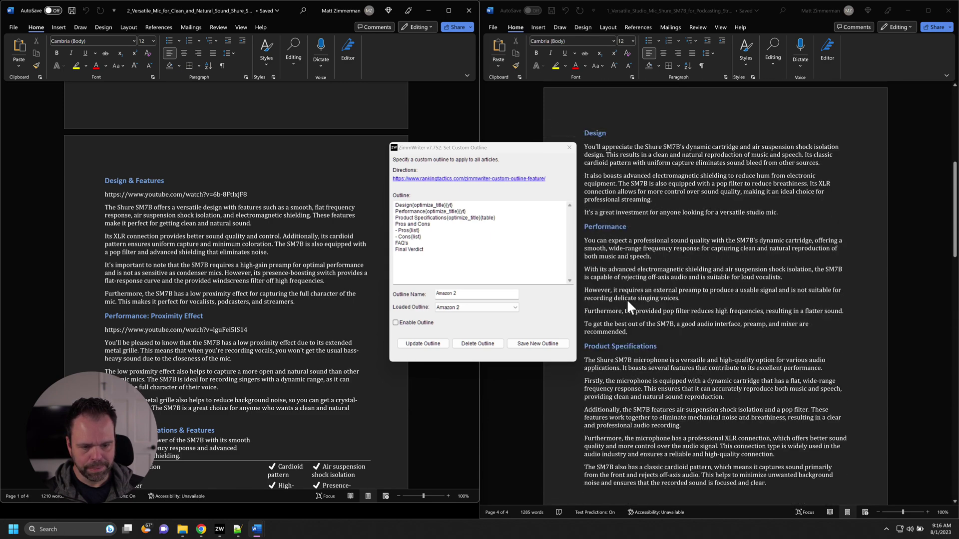
scroll(628, 295, "down", 4)
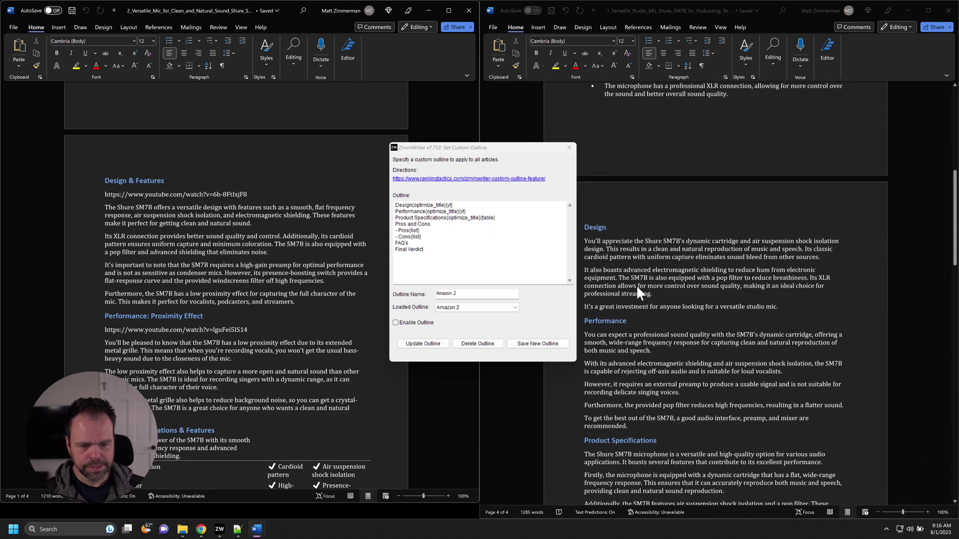
Step: Highlight the Design line's yt tag and select the YouTube link under Design & Features
left_click_drag(476, 152, 460, 162)
scroll(305, 278, "down", 2)
scroll(620, 223, "down", 1)
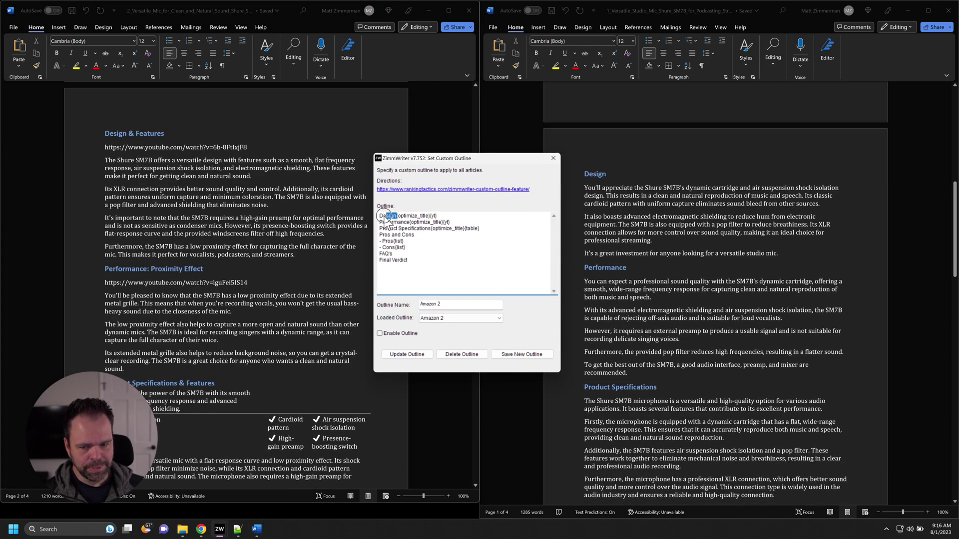
left_click_drag(379, 216, 428, 215)
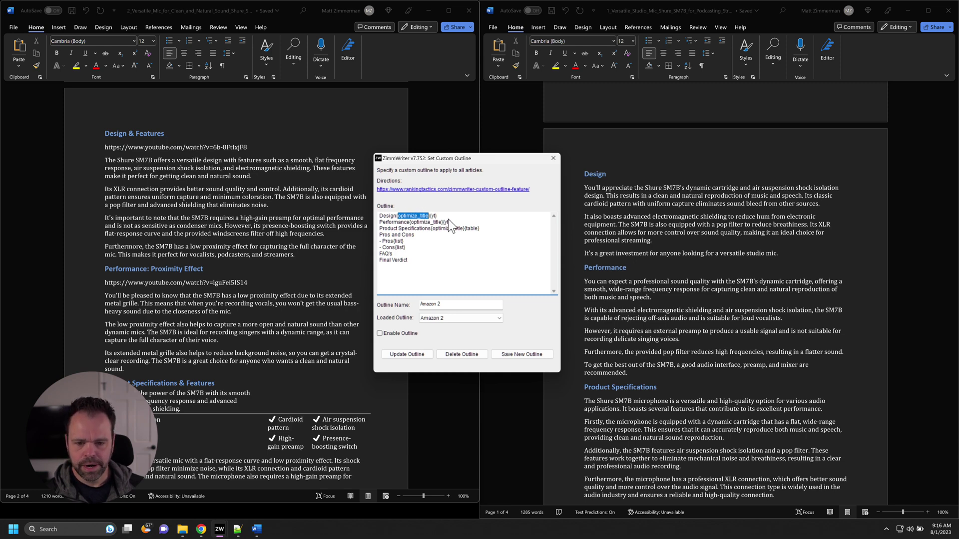
left_click_drag(438, 216, 430, 215)
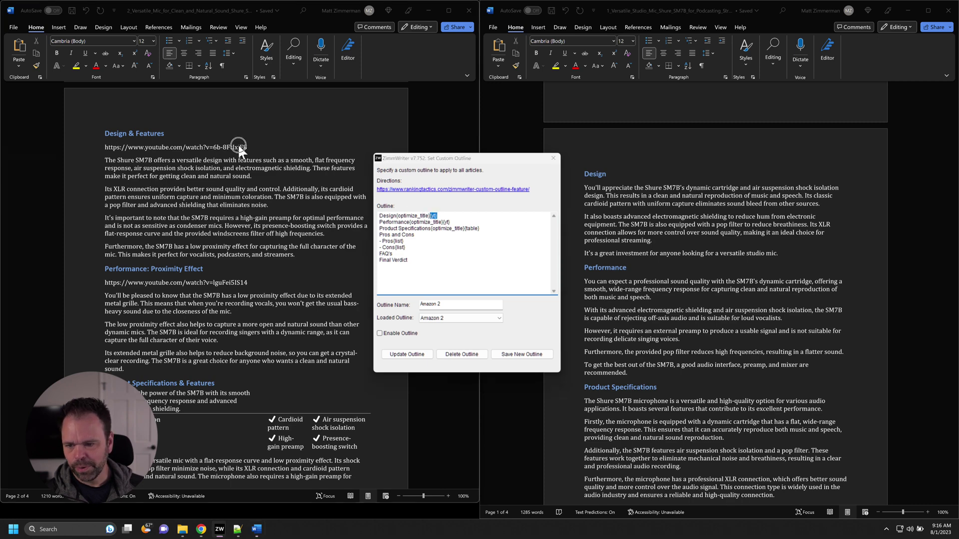
left_click_drag(238, 143, 121, 148)
key("ctrl+c")
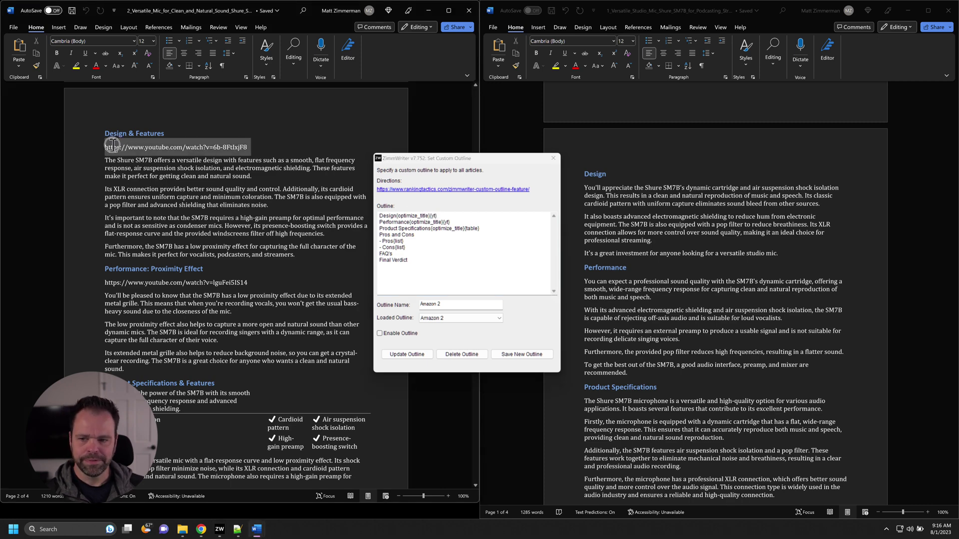
Step: Load the copied YouTube link in a new Chrome tab
left_click(198, 533)
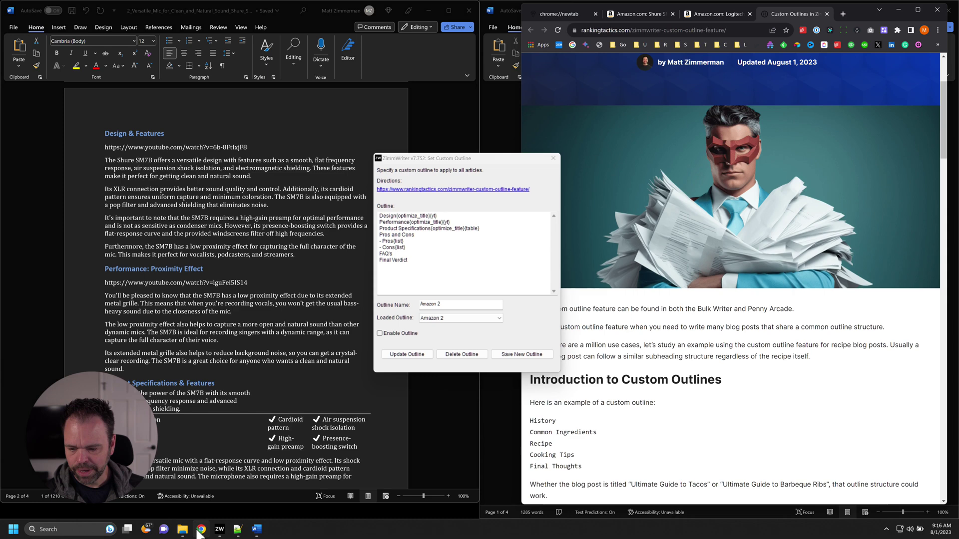
left_click(843, 13)
key("ctrl+v")
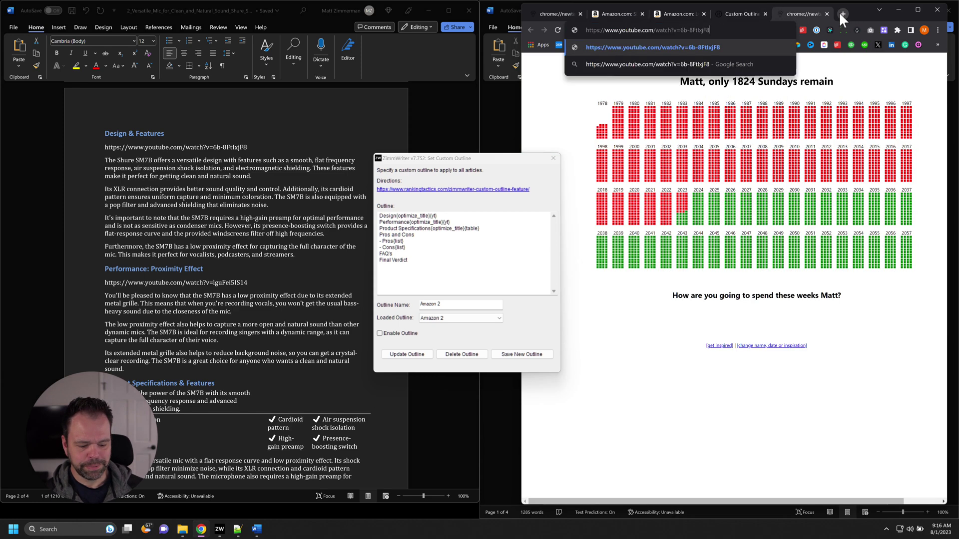
key("Return")
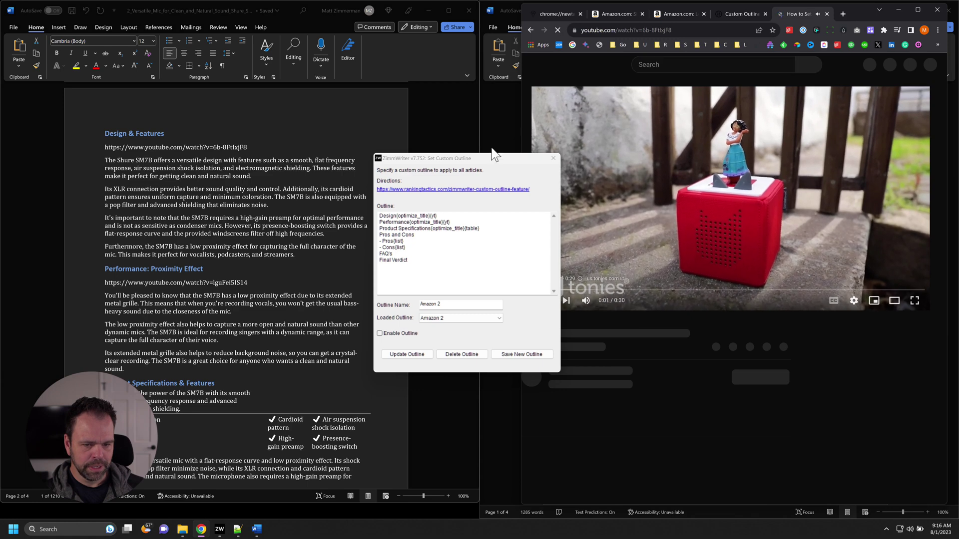
Step: Check the Shure SM7B setup video plays, close its tab, and return to the first Word article
left_click_drag(503, 159, 472, 158)
left_click(547, 301)
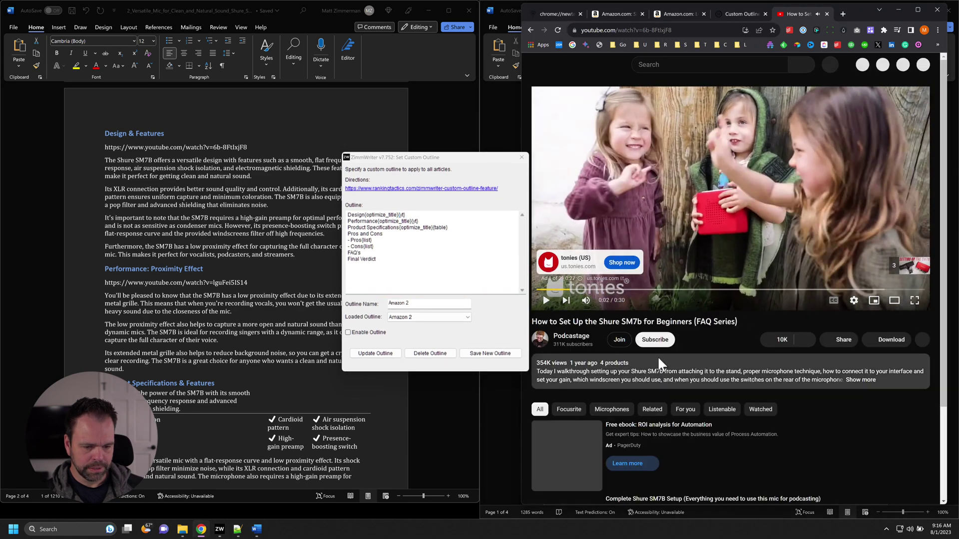
left_click(547, 302)
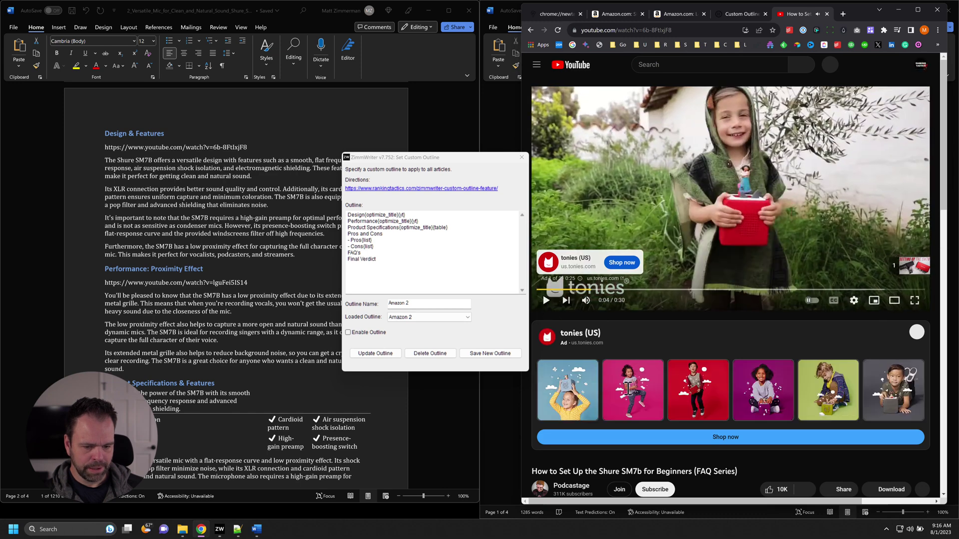
scroll(595, 360, "down", 6)
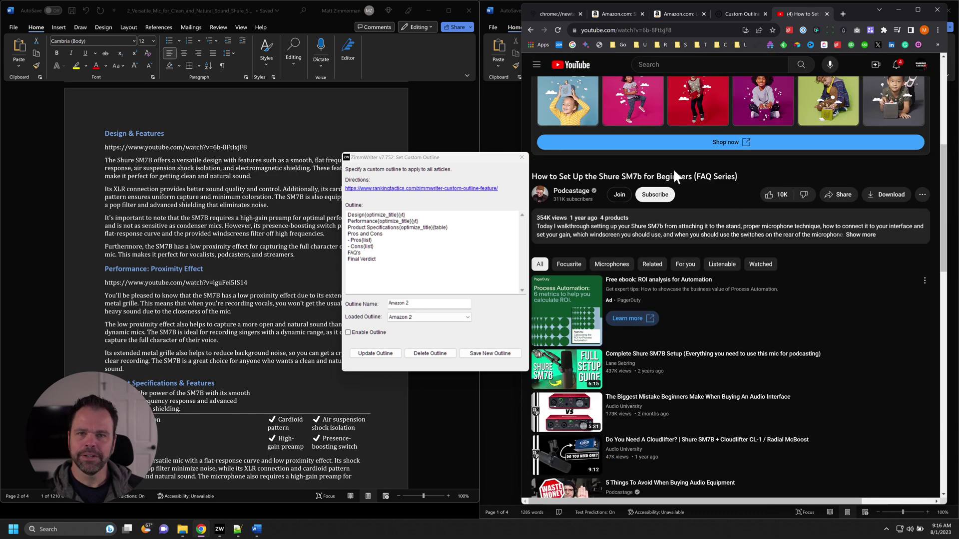
left_click(827, 14)
left_click_drag(396, 158, 437, 164)
left_click(505, 124)
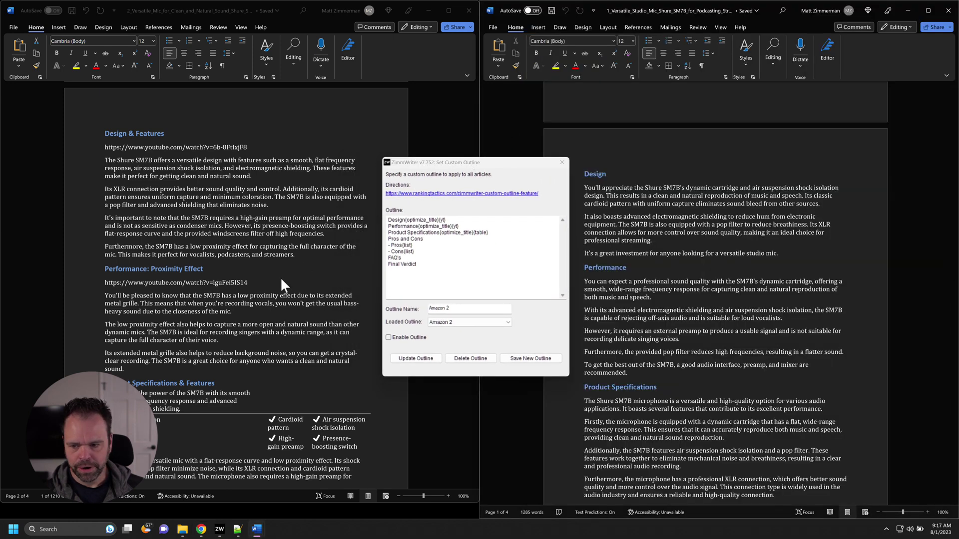
Step: Compare the Performance line's optimize_title tag with the article's 'Performance: Proximity Effect' heading
scroll(281, 290, "down", 3)
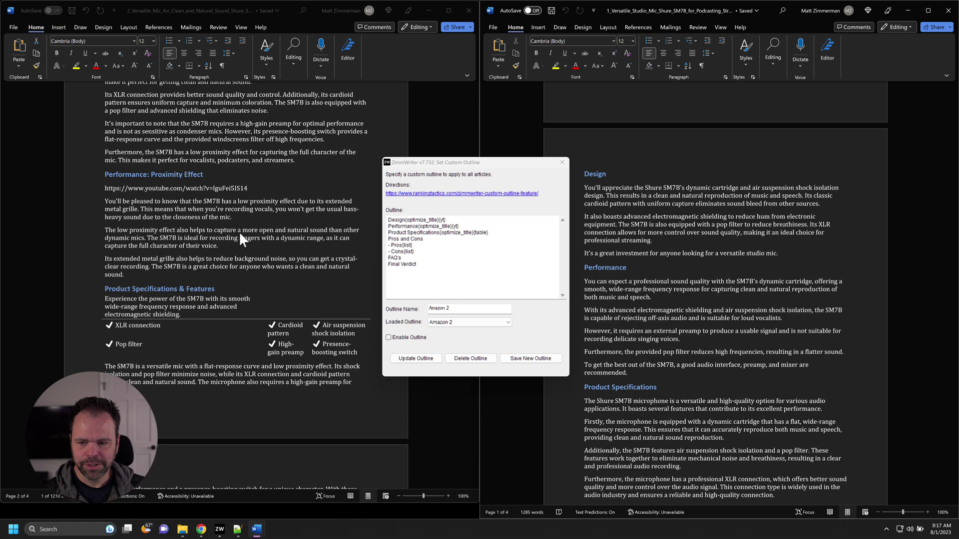
scroll(671, 260, "down", 3)
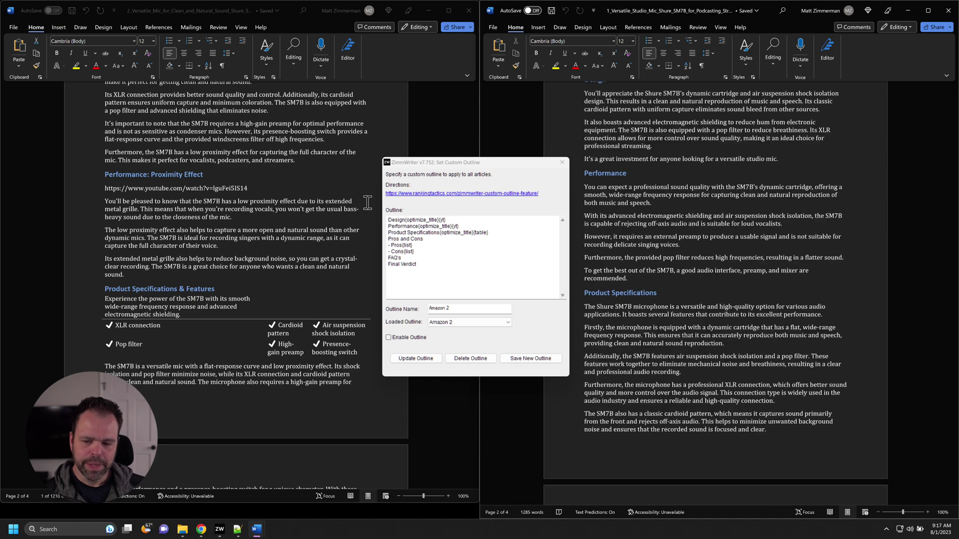
left_click(178, 175)
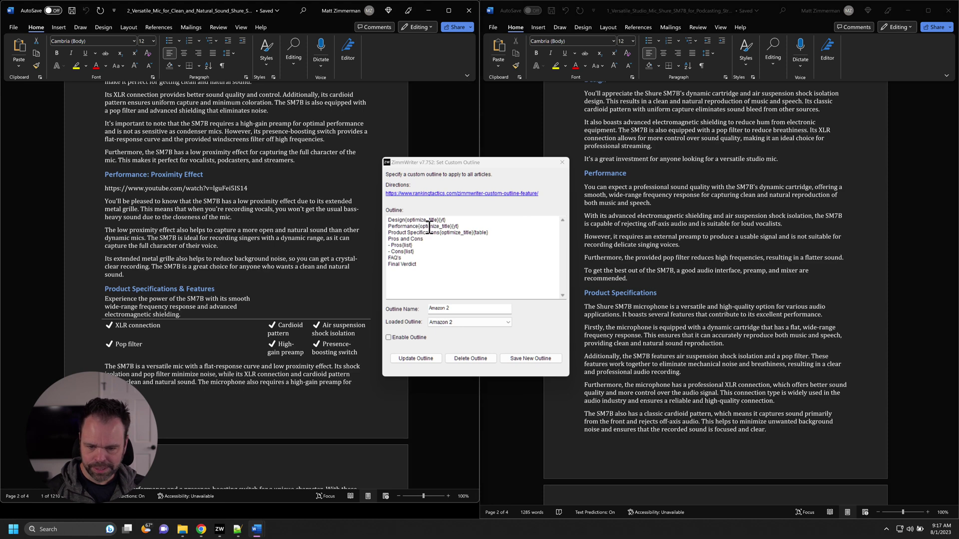
left_click_drag(452, 226, 423, 226)
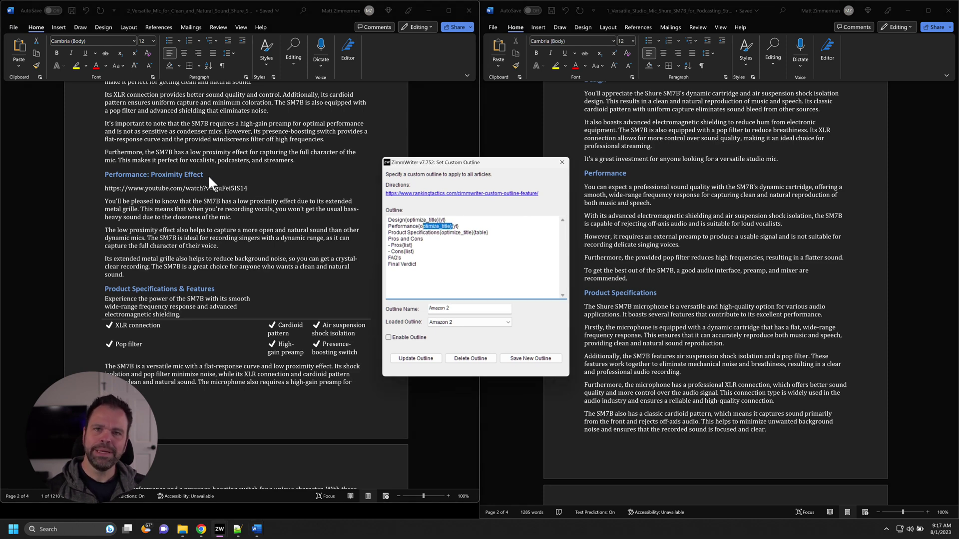
left_click(616, 173)
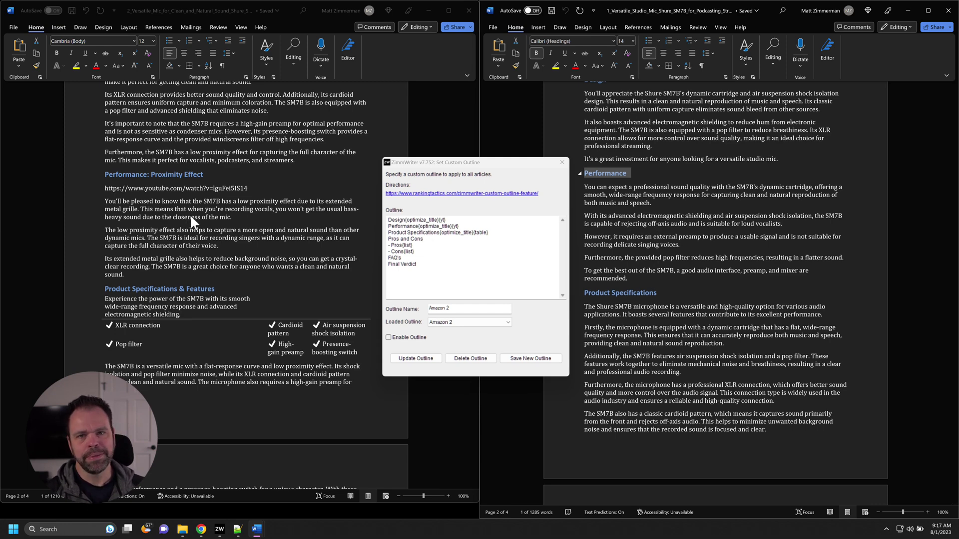
left_click_drag(209, 174, 110, 174)
left_click(177, 218)
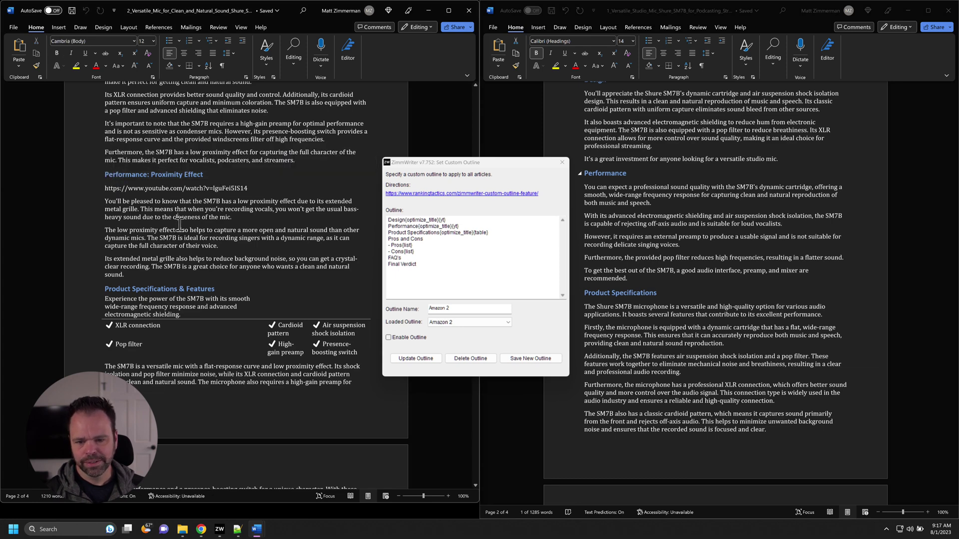
Step: Check the Product Specifications and Pros {list} tags against the article, then close the Versatile Mic article
scroll(230, 239, "down", 3)
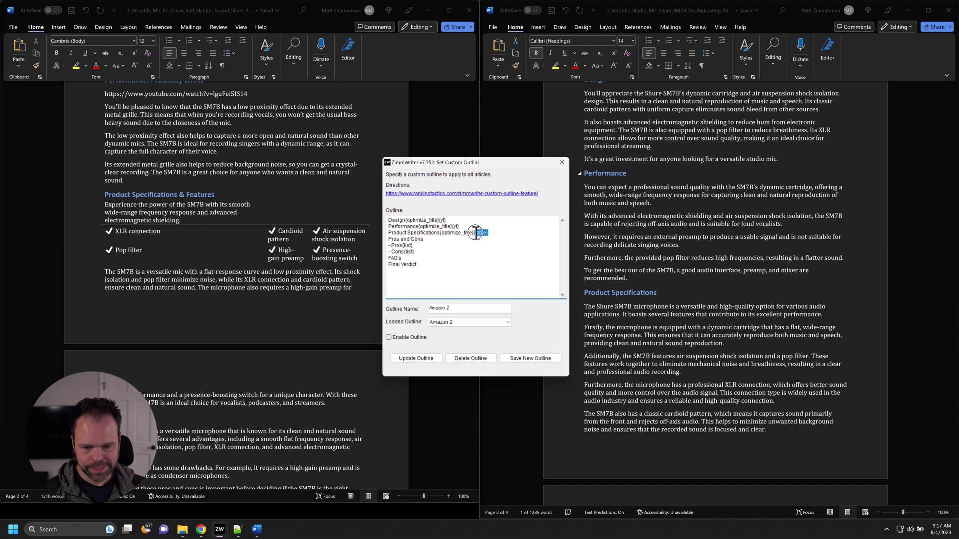
left_click_drag(467, 233, 429, 233)
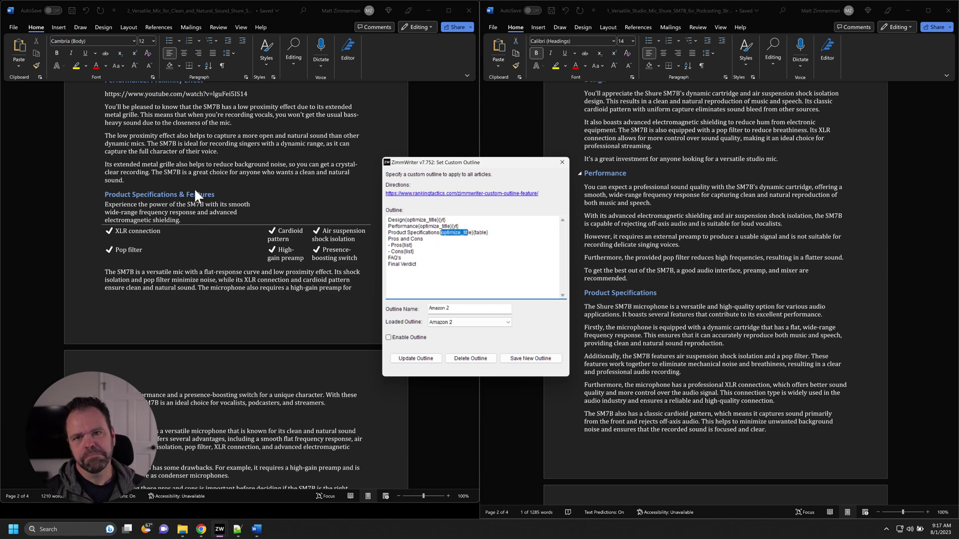
scroll(191, 277, "down", 5)
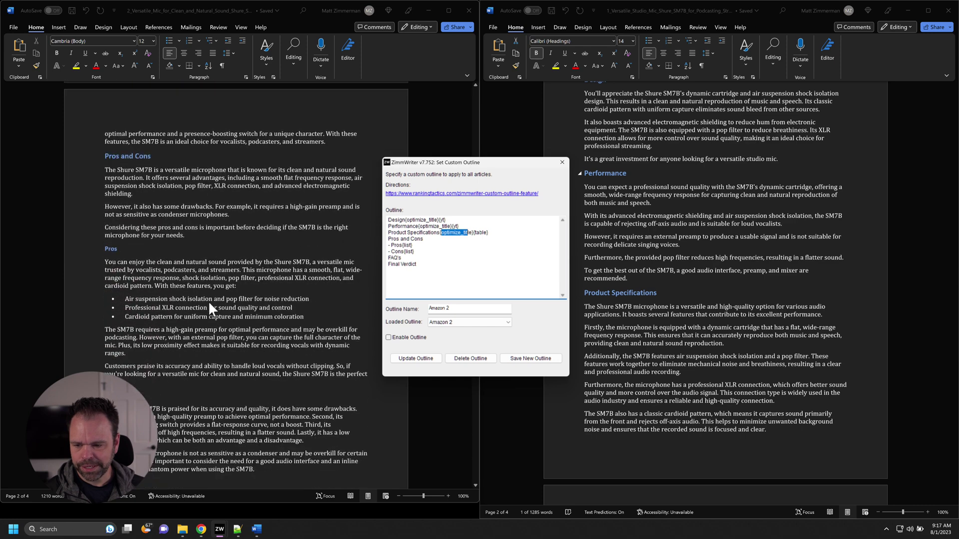
scroll(210, 302, "down", 3)
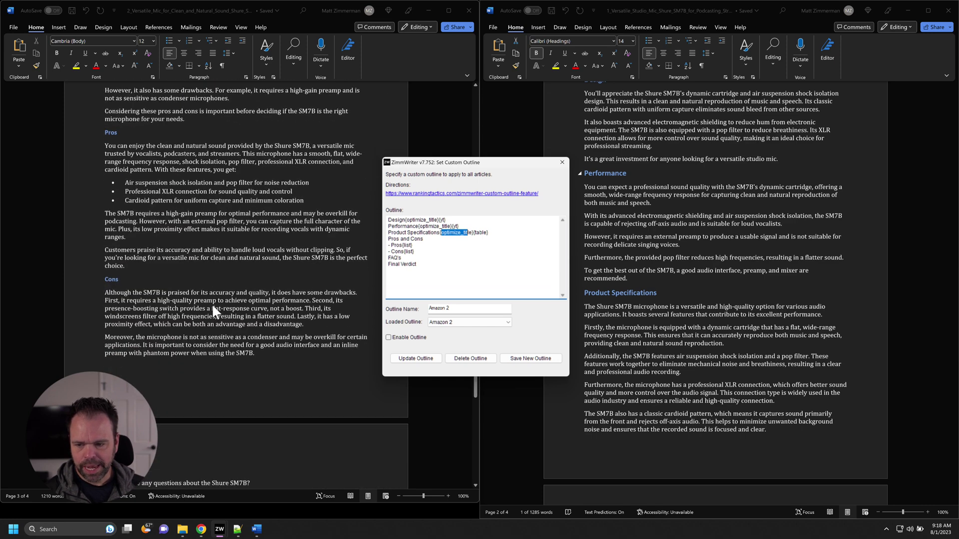
scroll(211, 304, "up", 2)
scroll(213, 306, "down", 2)
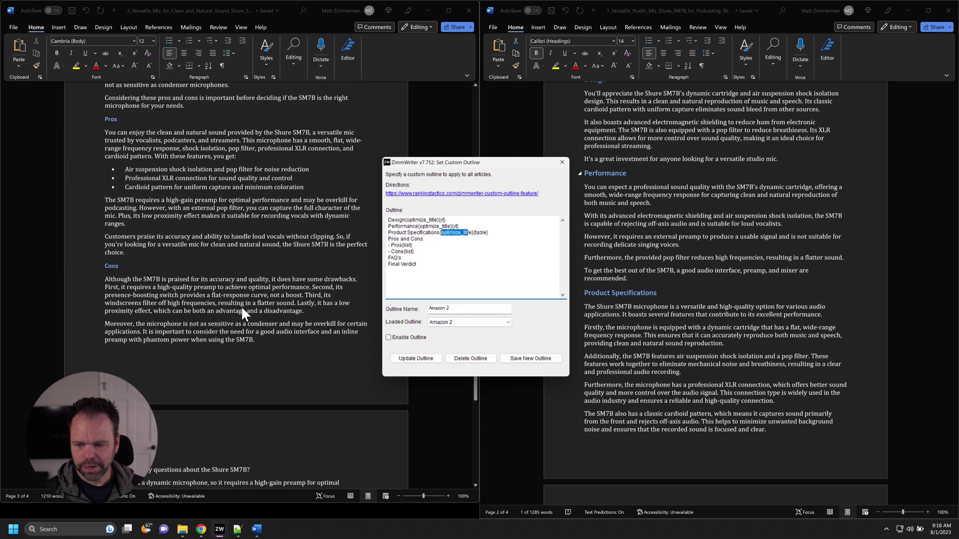
left_click(414, 245)
left_click_drag(415, 245, 402, 246)
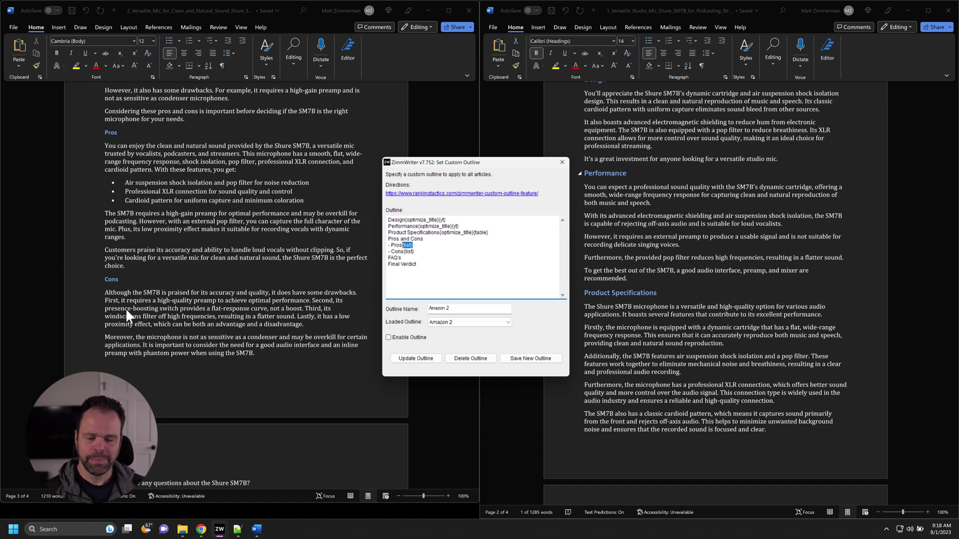
left_click(470, 9)
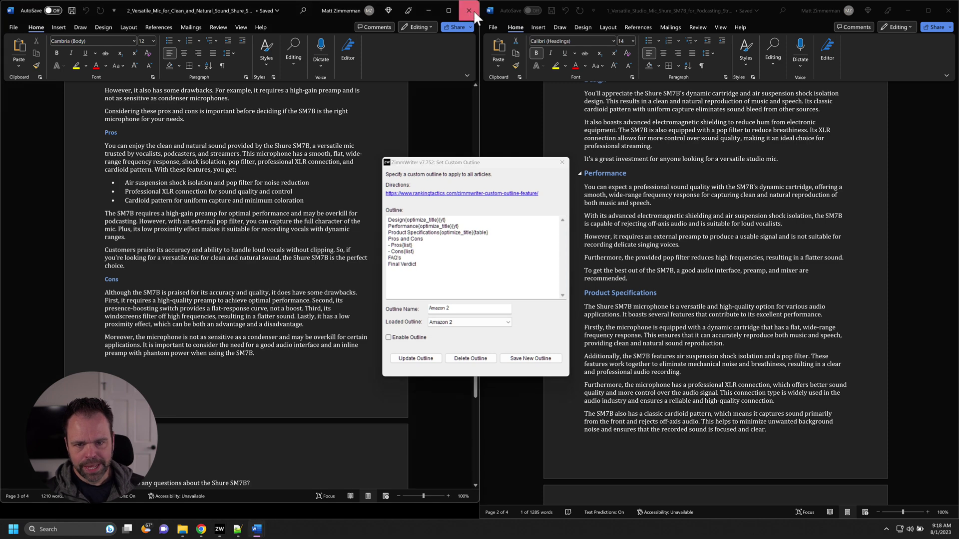
Step: Load the Amazon 3 custom outline in ZimmWriter
left_click(469, 325)
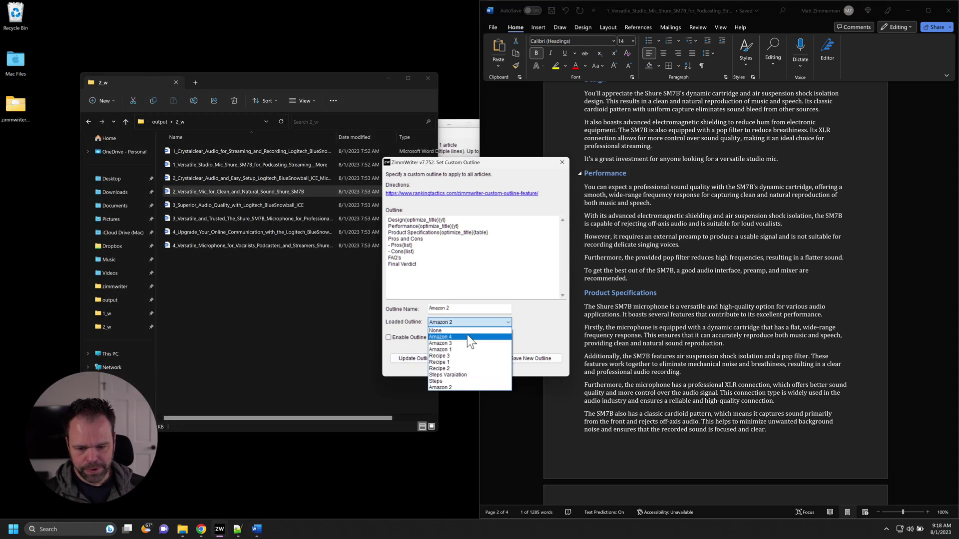
left_click(456, 341)
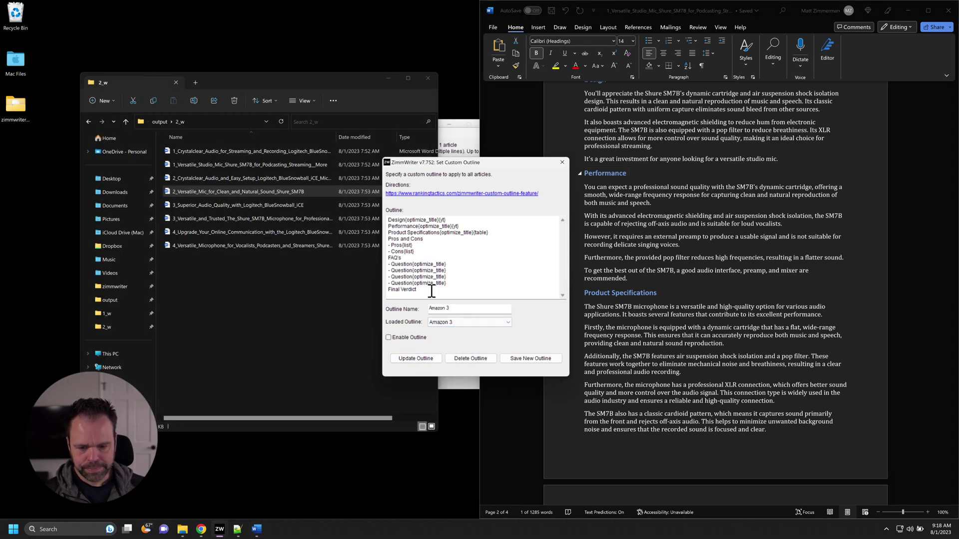
left_click_drag(468, 162, 472, 160)
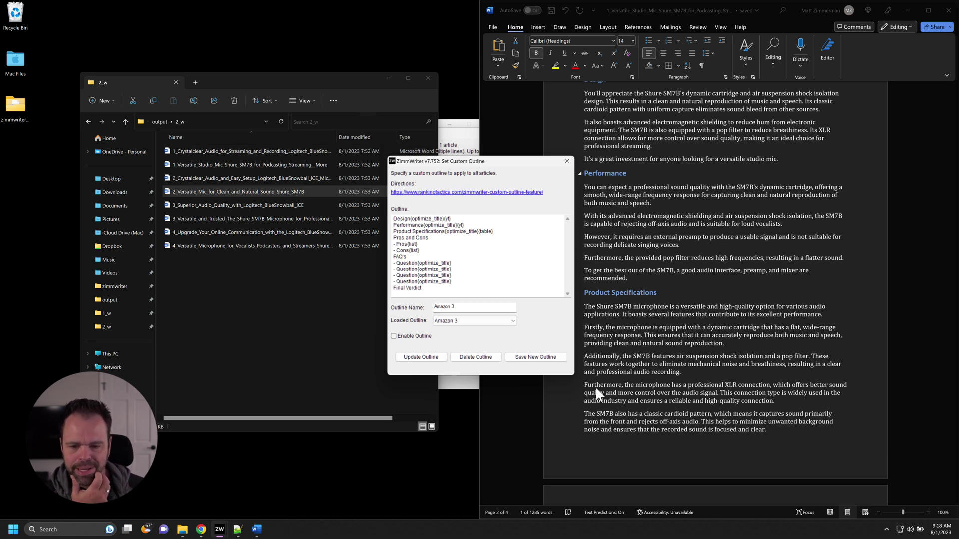
Step: Highlight the four FAQ Question lines and their 'Question' prefixes in the outline
scroll(619, 372, "down", 15)
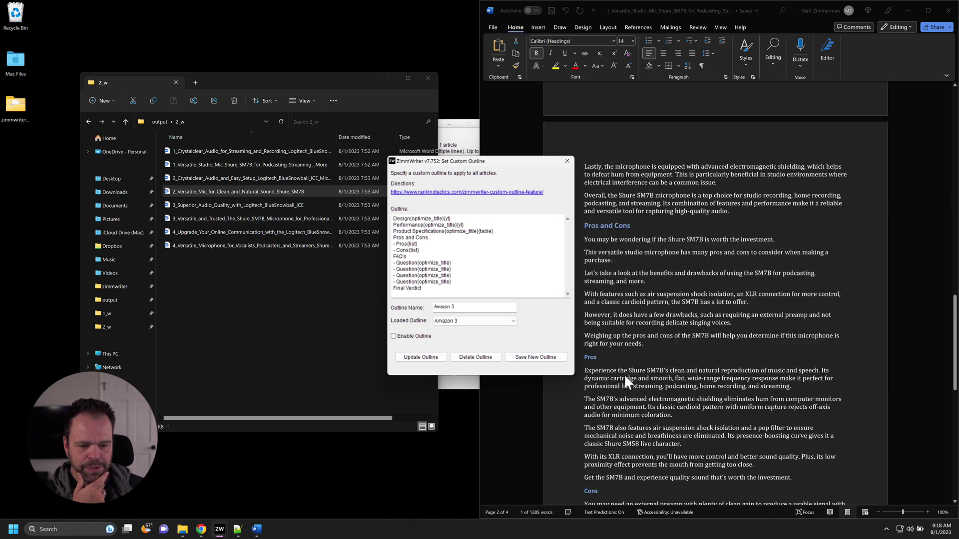
scroll(633, 395, "down", 10)
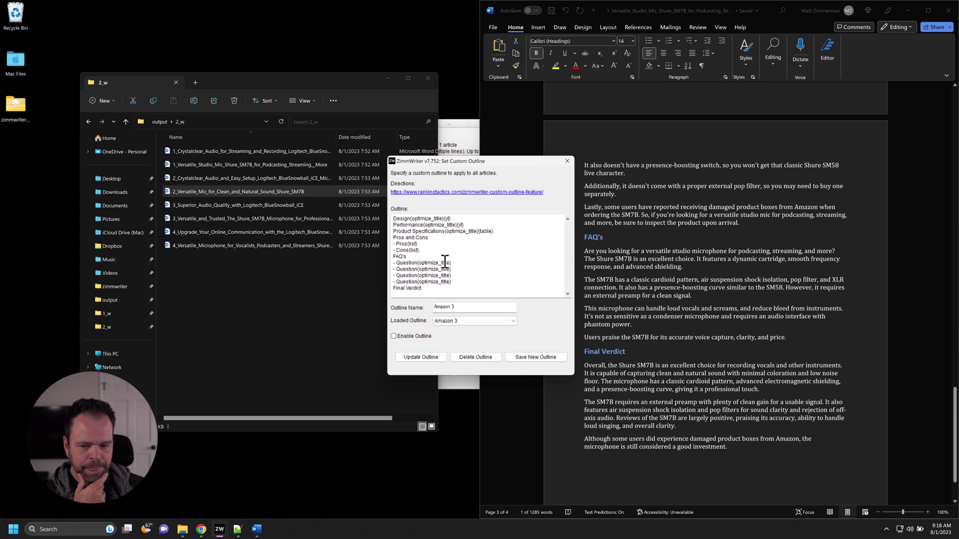
left_click_drag(456, 283, 392, 263)
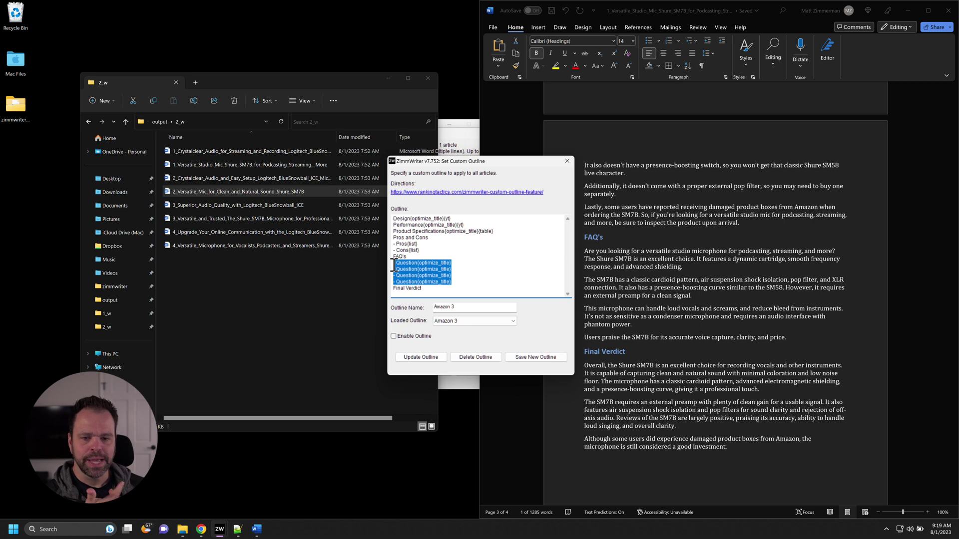
left_click(394, 264)
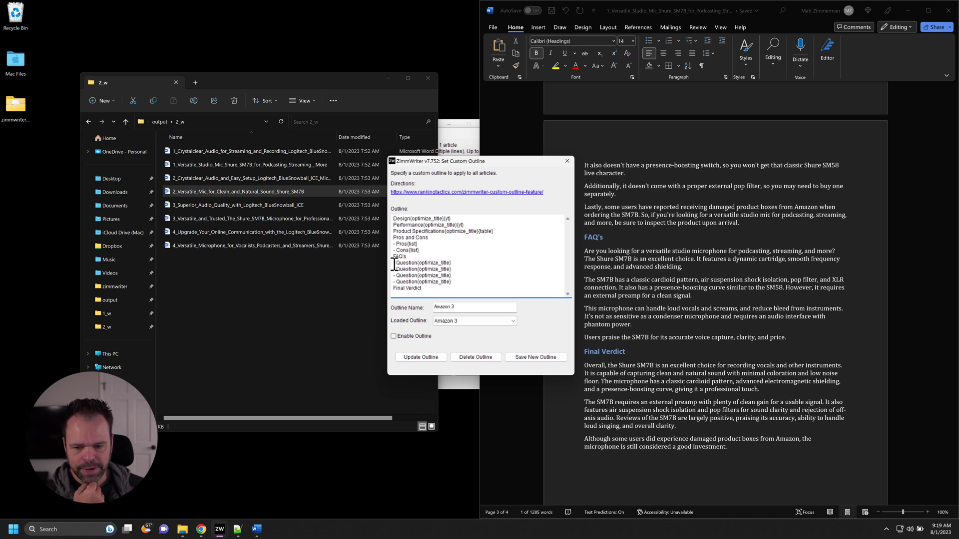
left_click_drag(396, 264, 417, 265)
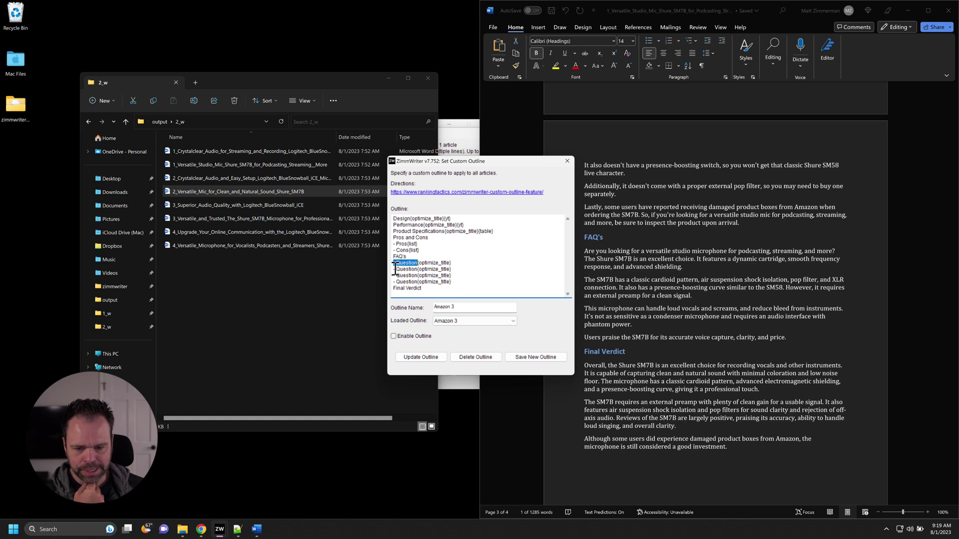
left_click_drag(394, 269, 417, 270)
Step: Open the Versatile and Trusted SM7B article, review its 'Question: Streaming Performance' heading, then close it
double_click(240, 218)
scroll(112, 223, "up", 2)
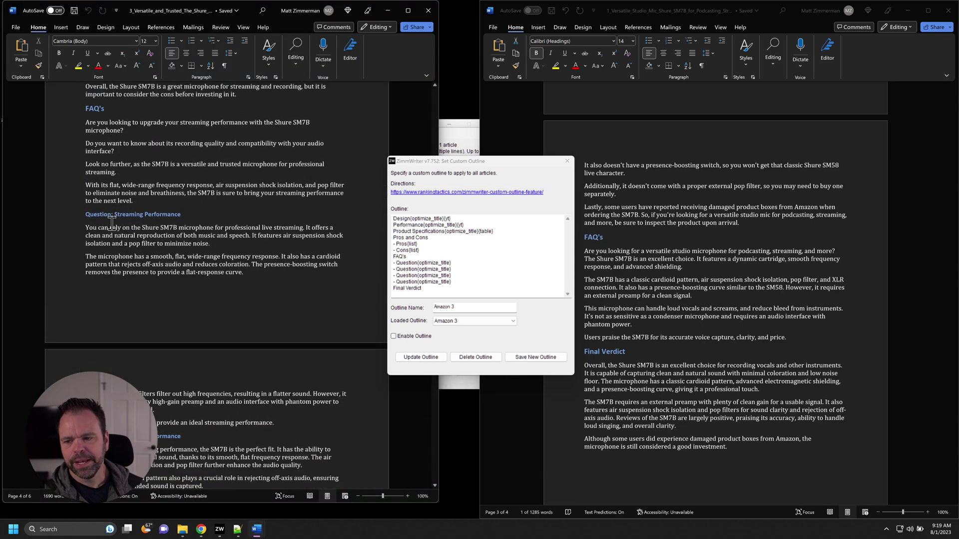
left_click_drag(183, 215, 92, 214)
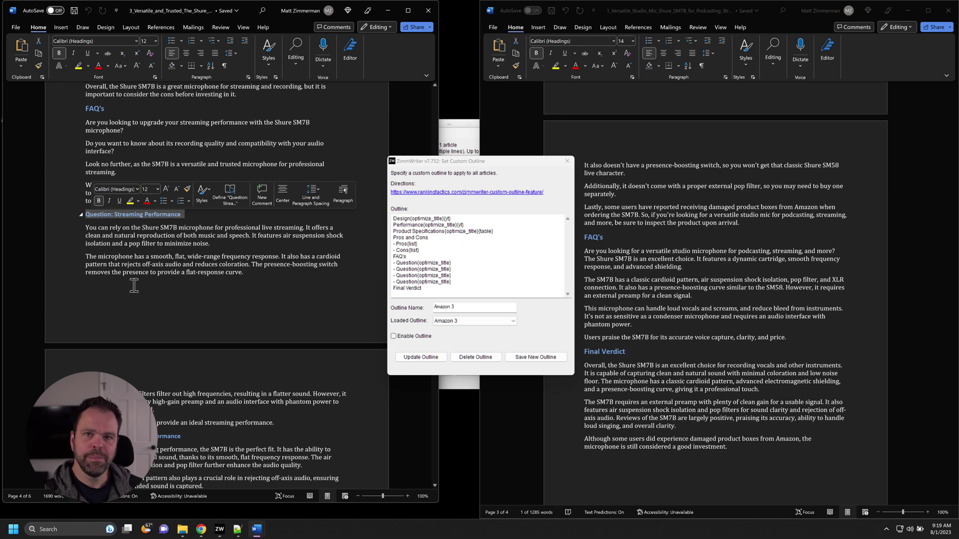
left_click(115, 243)
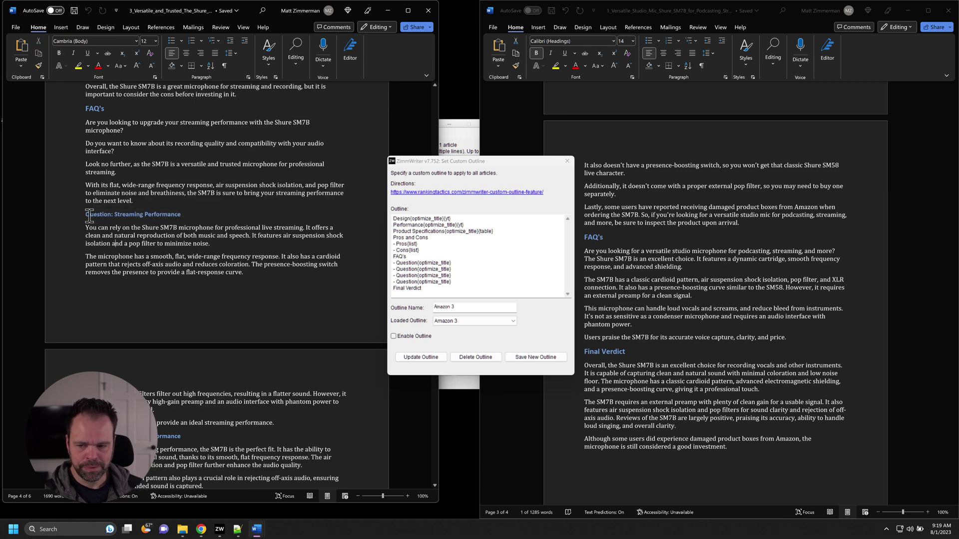
left_click_drag(90, 215, 183, 214)
scroll(238, 255, "down", 10)
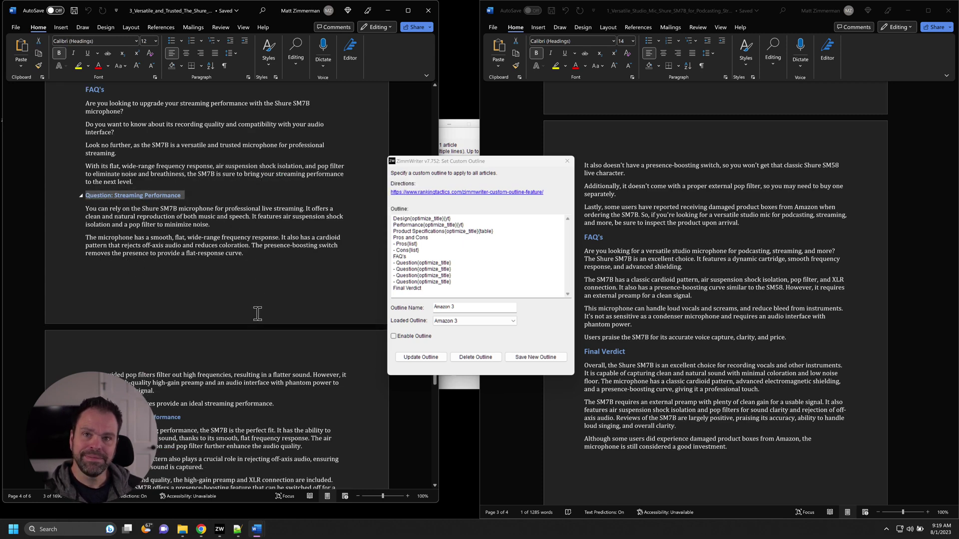
scroll(113, 254, "up", 10)
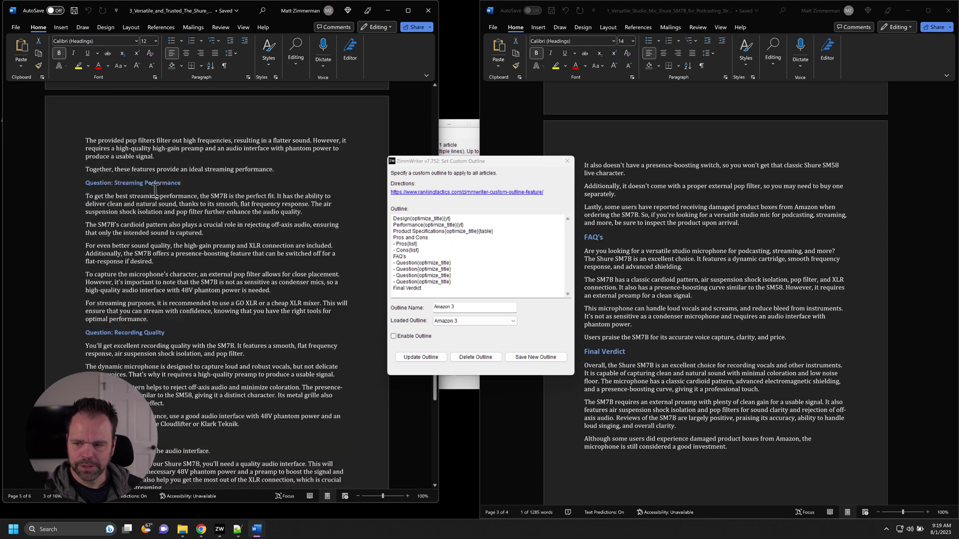
scroll(159, 216, "down", 14)
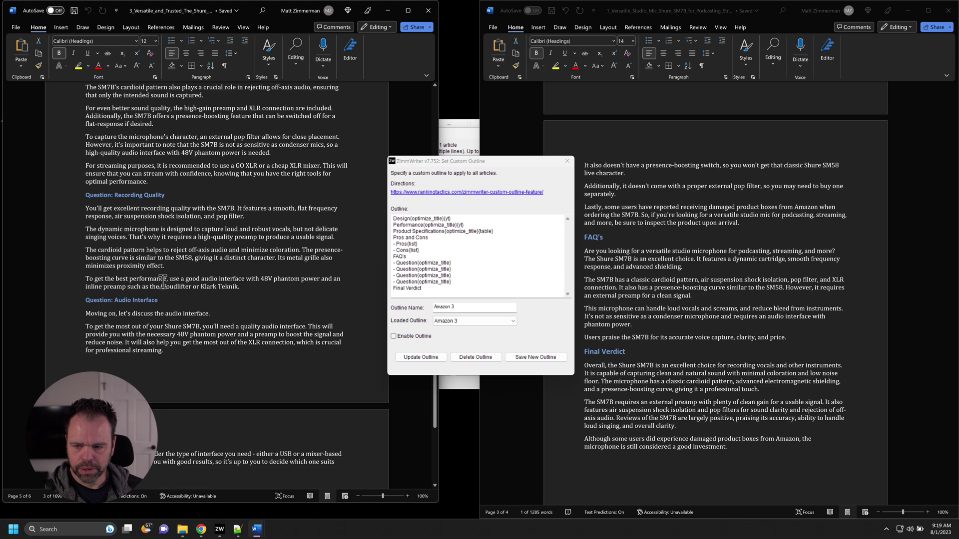
left_click(427, 10)
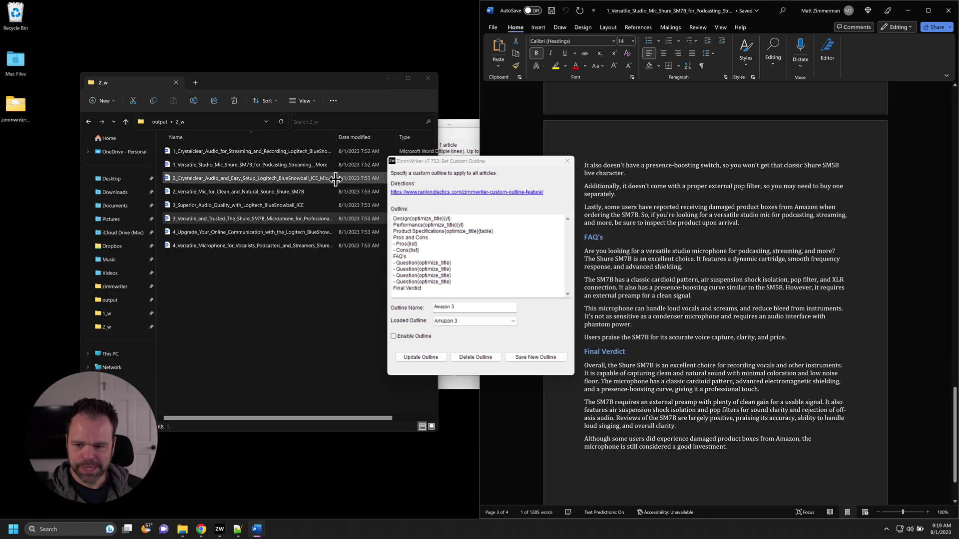
Step: Open the BlueSnowball iCE article and select its Mute Button Question FAQ heading
double_click(217, 206)
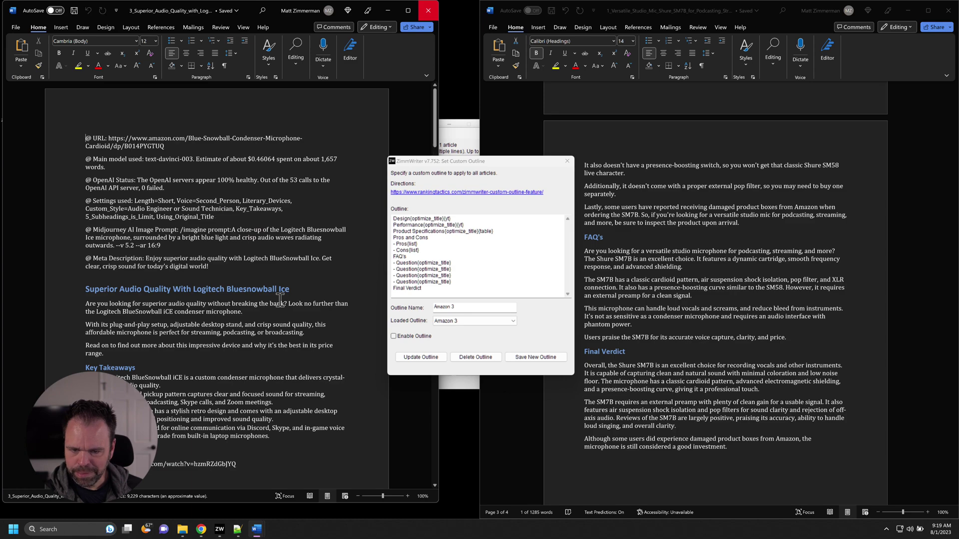
scroll(281, 311, "down", 10)
scroll(281, 311, "down", 15)
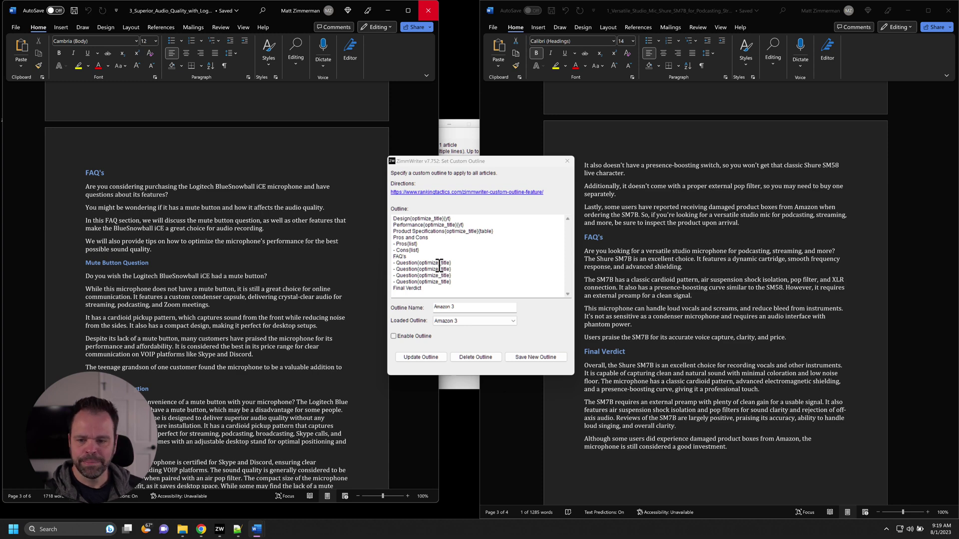
scroll(263, 291, "down", 2)
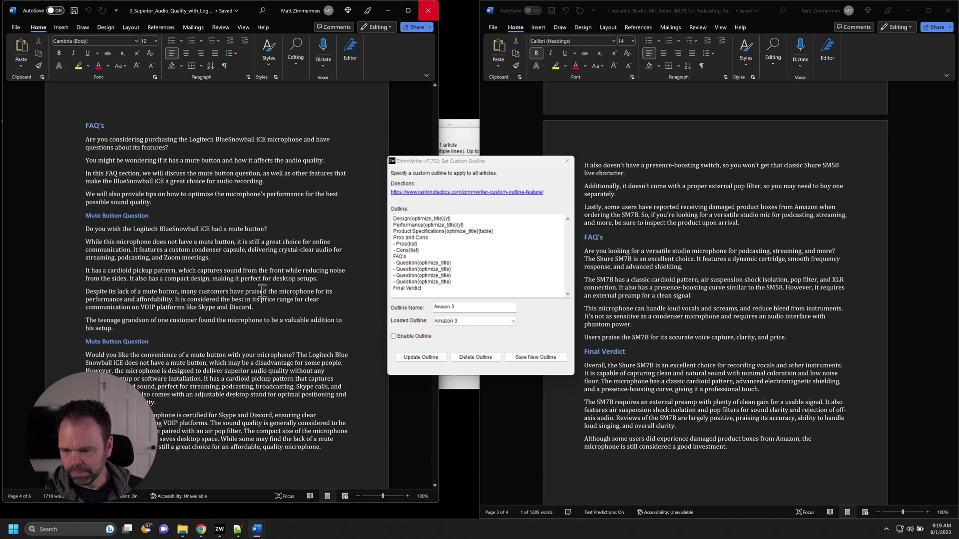
scroll(263, 295, "down", 2)
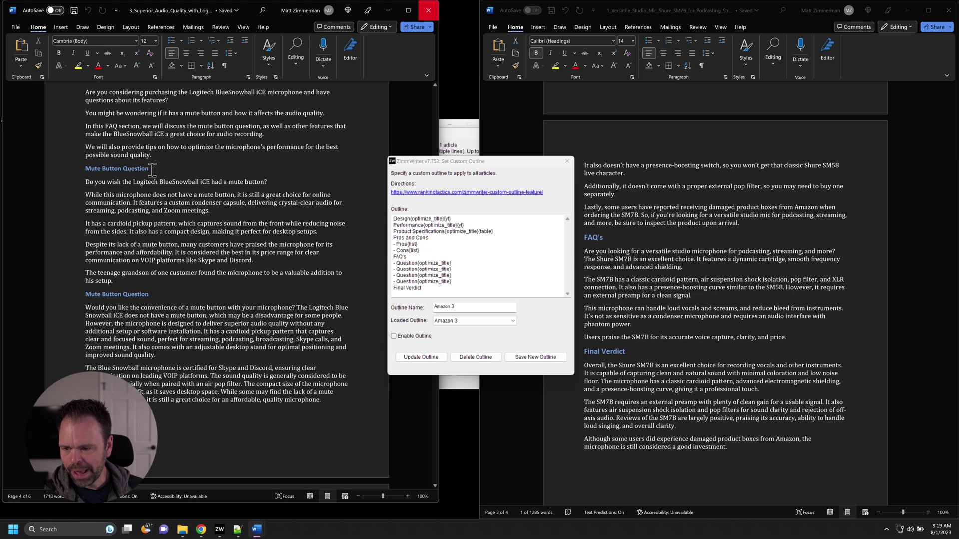
left_click_drag(152, 169, 93, 168)
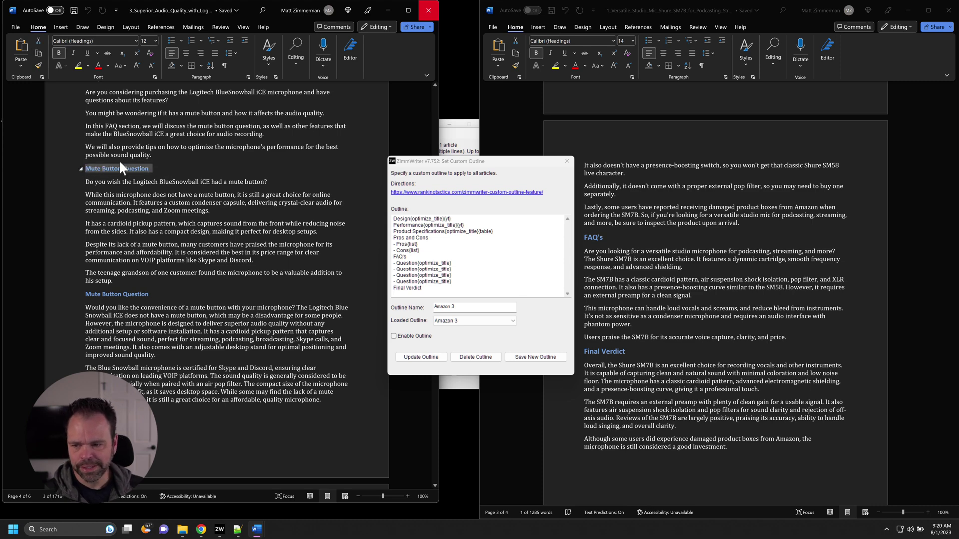
Step: Close the BlueSnowball article and load the Amazon 4 outline, noting FAQ's {auto_h3_4}
left_click(428, 12)
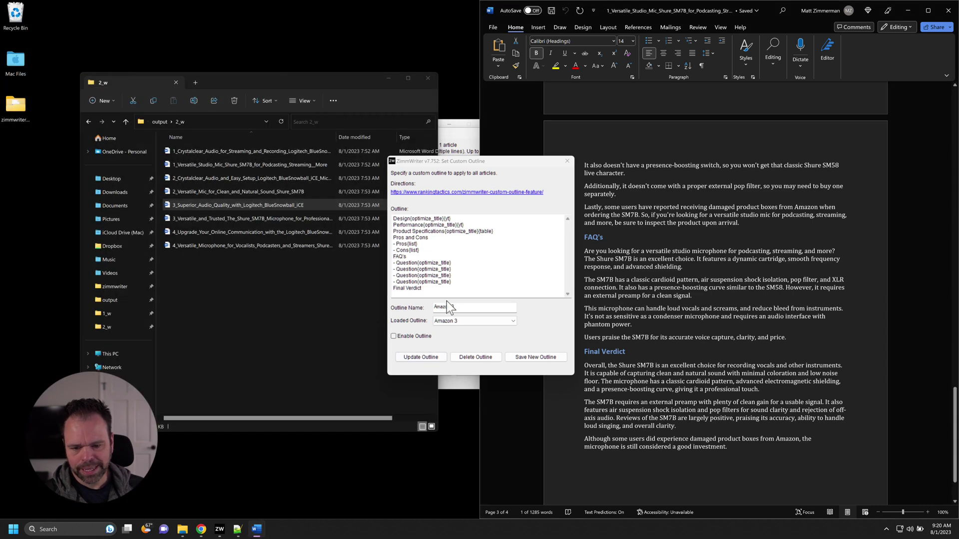
left_click(460, 321)
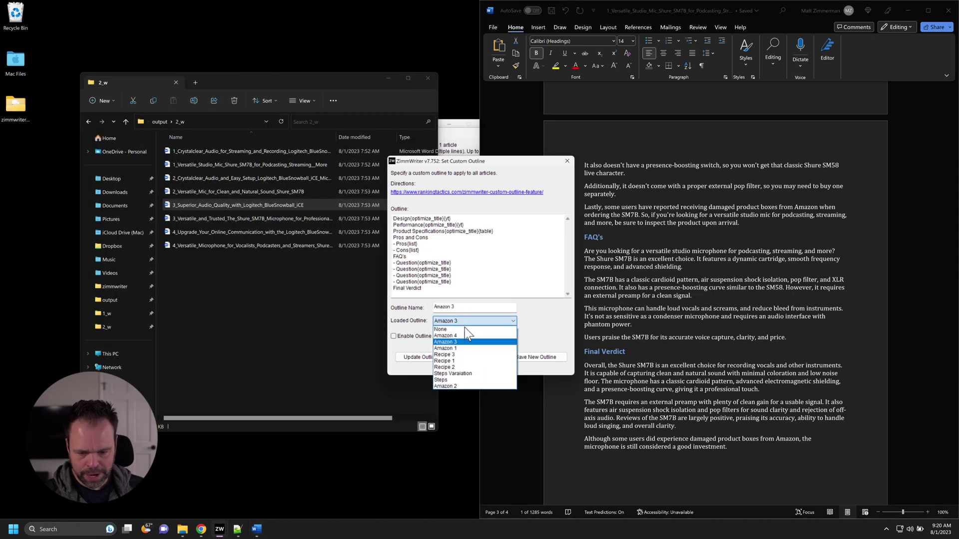
left_click(461, 335)
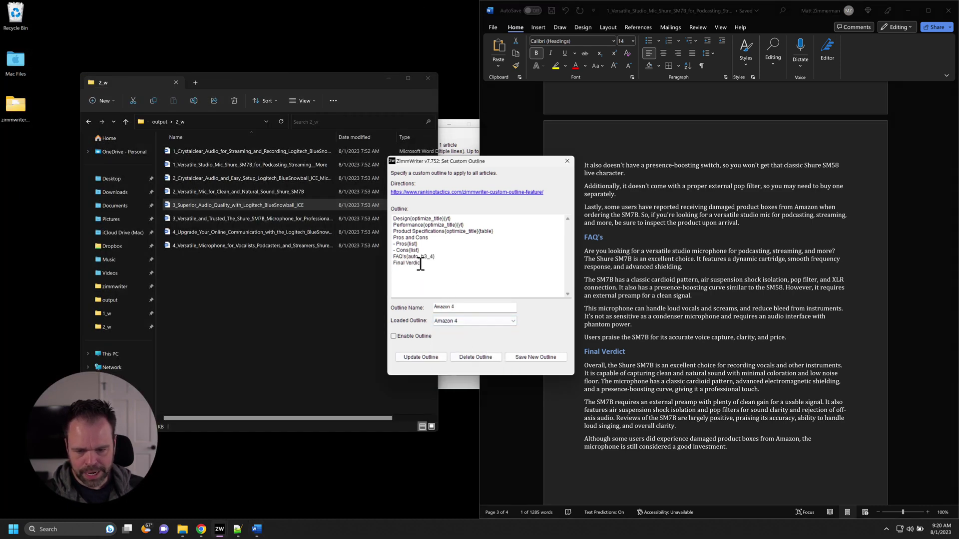
left_click_drag(406, 257, 443, 256)
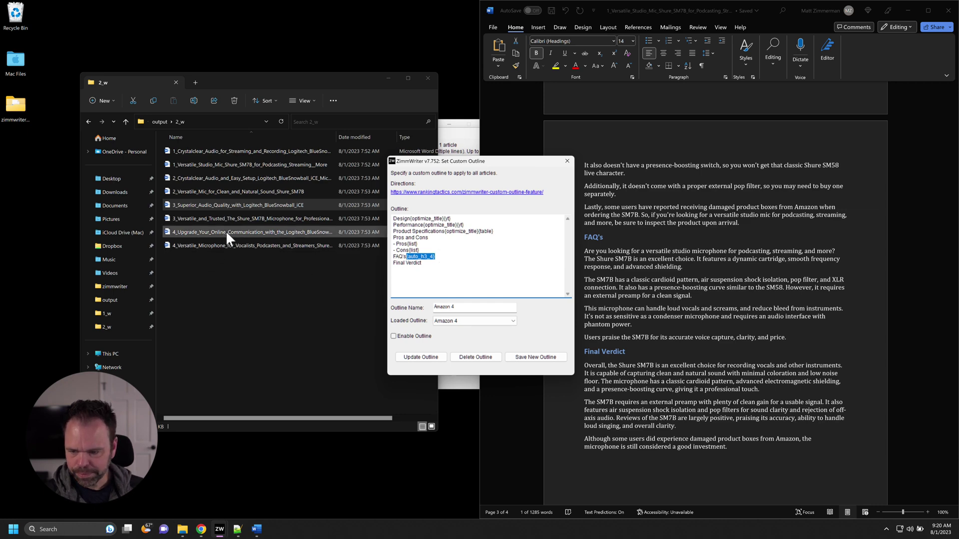
Step: Review the Versatile Microphone SM7B article's FAQ headings, such as 'Ideal vocal range?', then close it
double_click(236, 242)
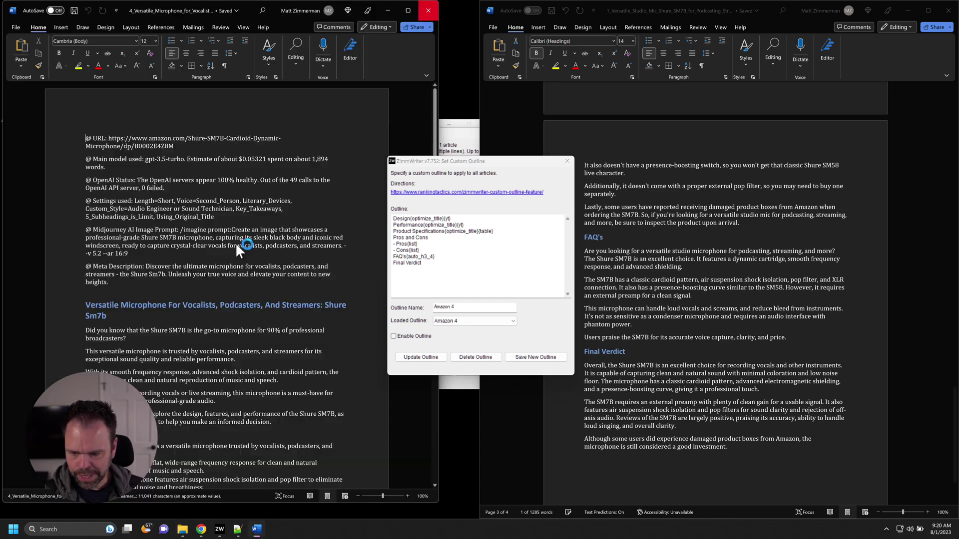
scroll(272, 259, "down", 15)
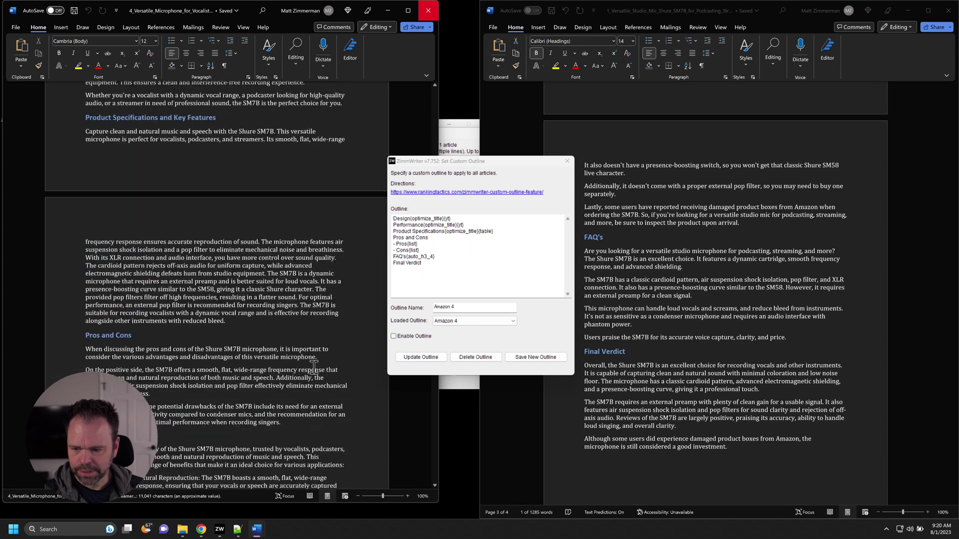
scroll(320, 367, "down", 8)
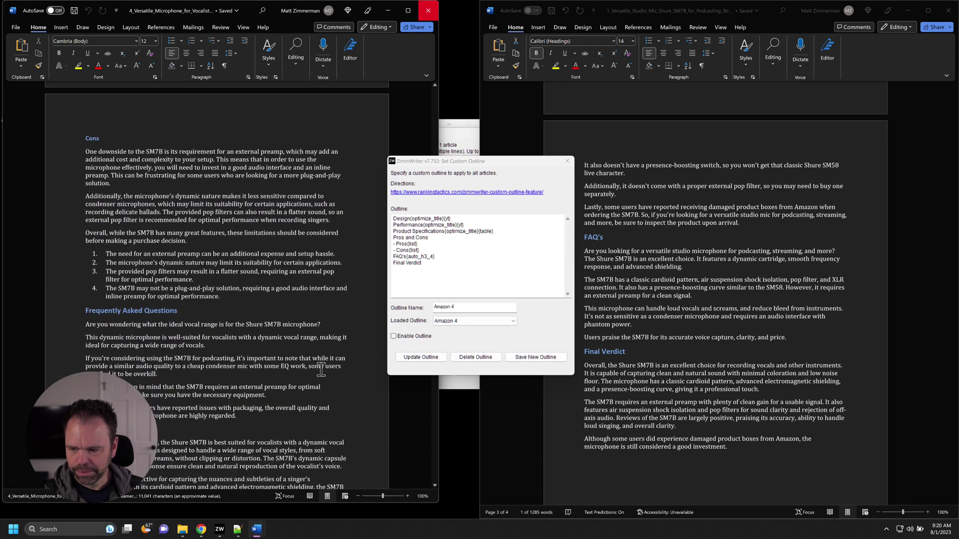
scroll(321, 371, "down", 8)
left_click_drag(138, 295, 84, 295)
scroll(137, 300, "down", 6)
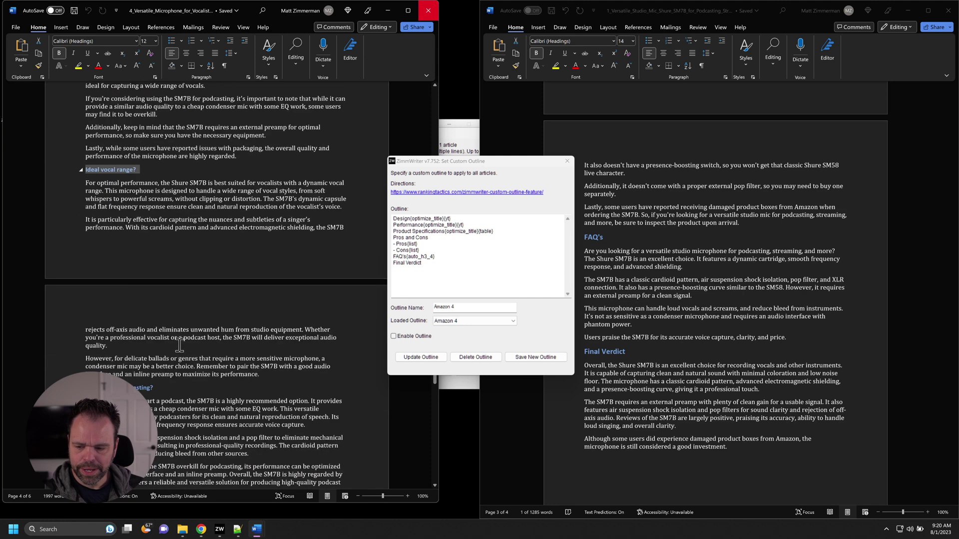
left_click_drag(155, 357, 113, 356)
scroll(140, 374, "down", 5)
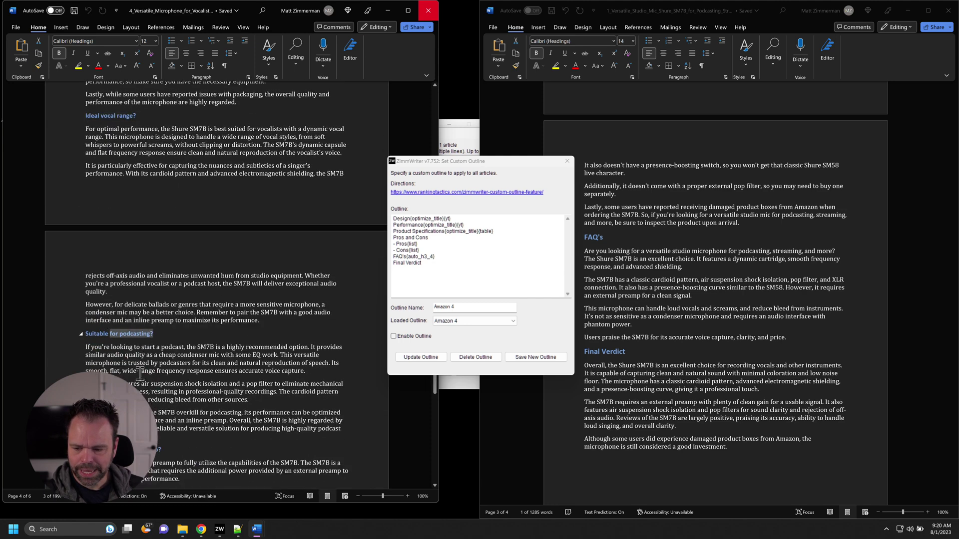
left_click_drag(157, 332, 85, 332)
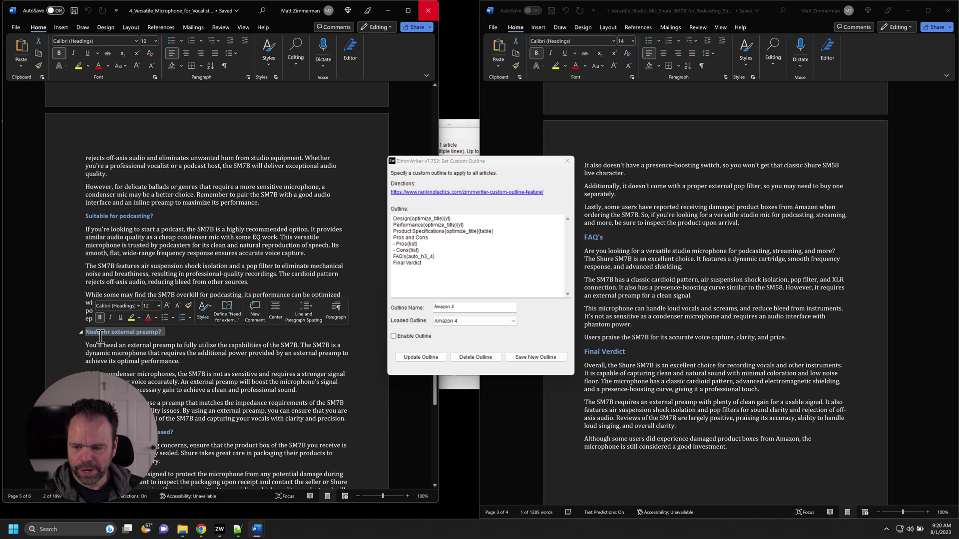
scroll(153, 304, "down", 5)
left_click_drag(176, 291, 84, 291)
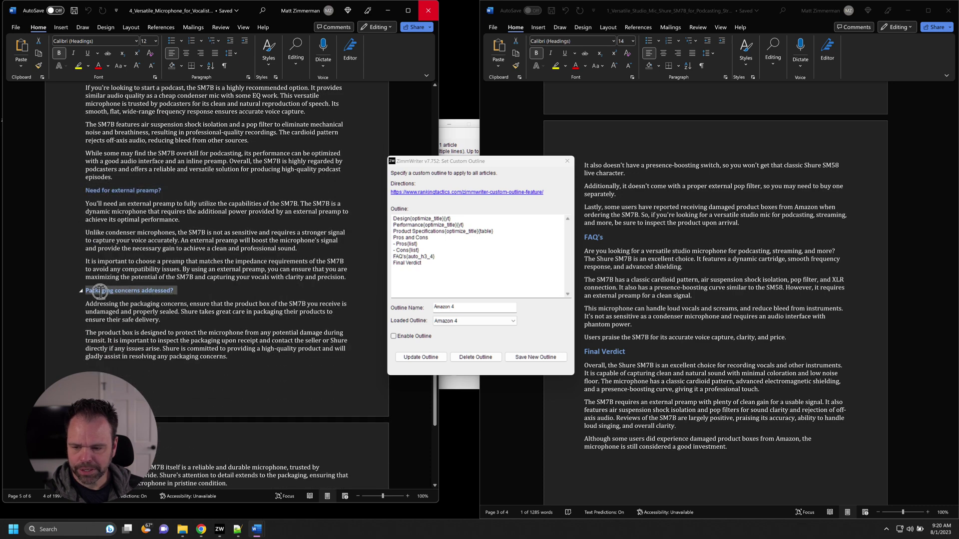
scroll(150, 340, "down", 4)
scroll(153, 344, "down", 3)
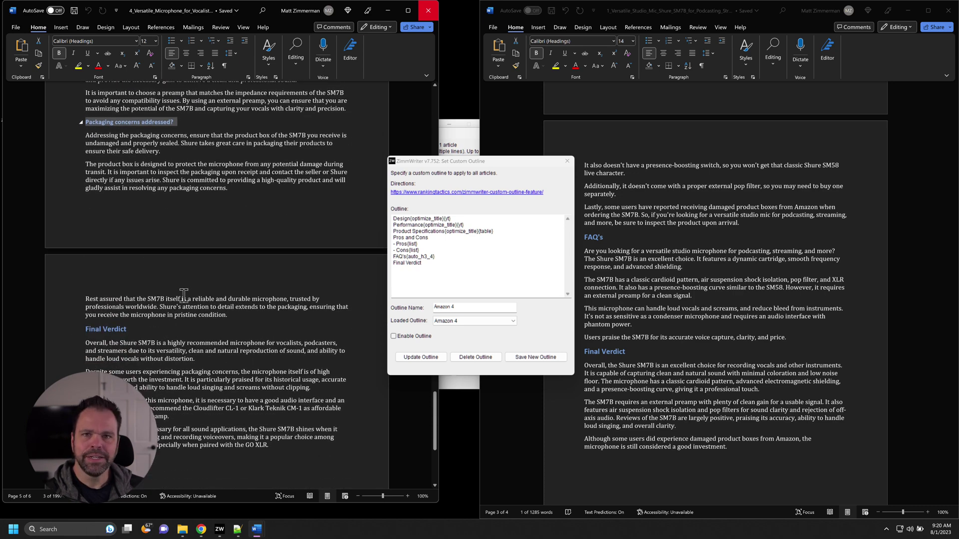
scroll(316, 210, "up", 6)
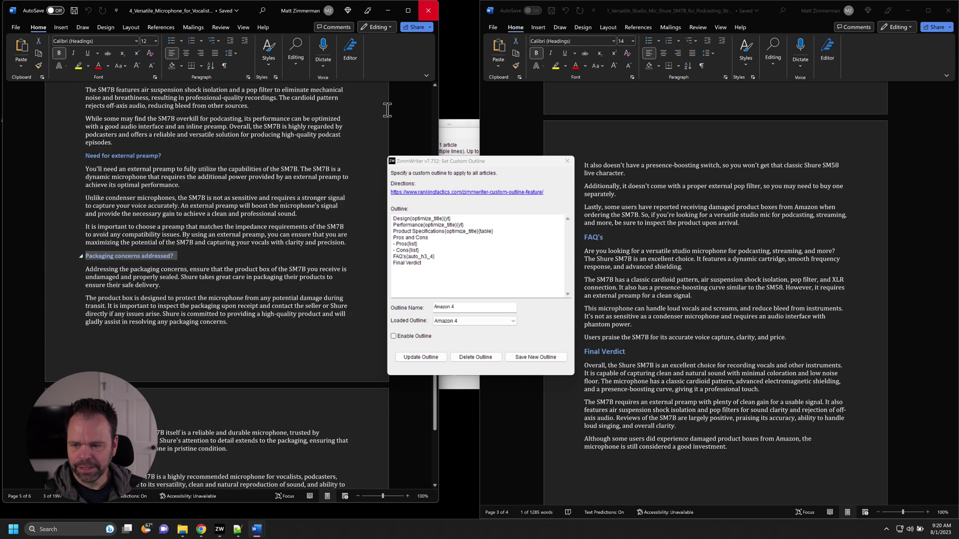
left_click(425, 15)
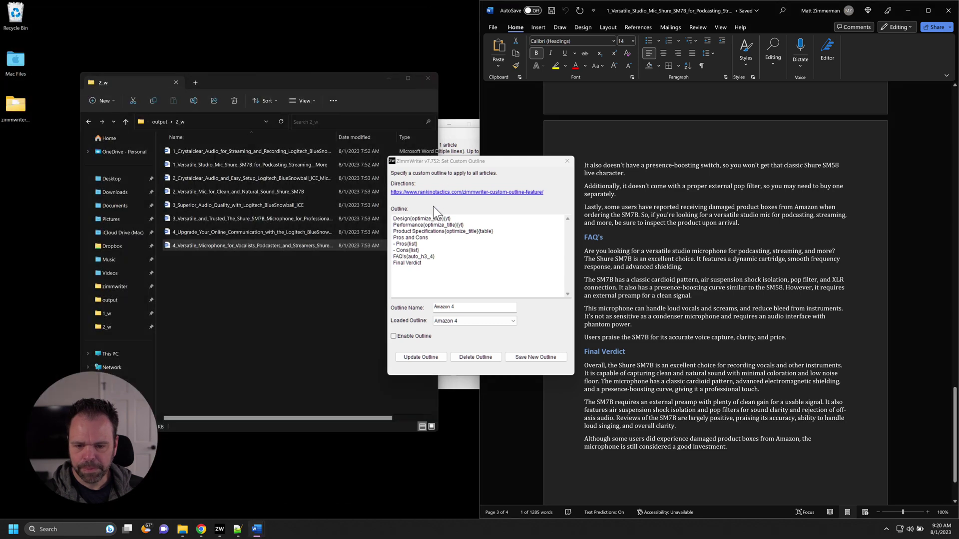
Step: Compare the Upgrade Your Online Communication article's headings, like 'Compatibility with VOIP platforms', with {auto_h3_4}
double_click(253, 233)
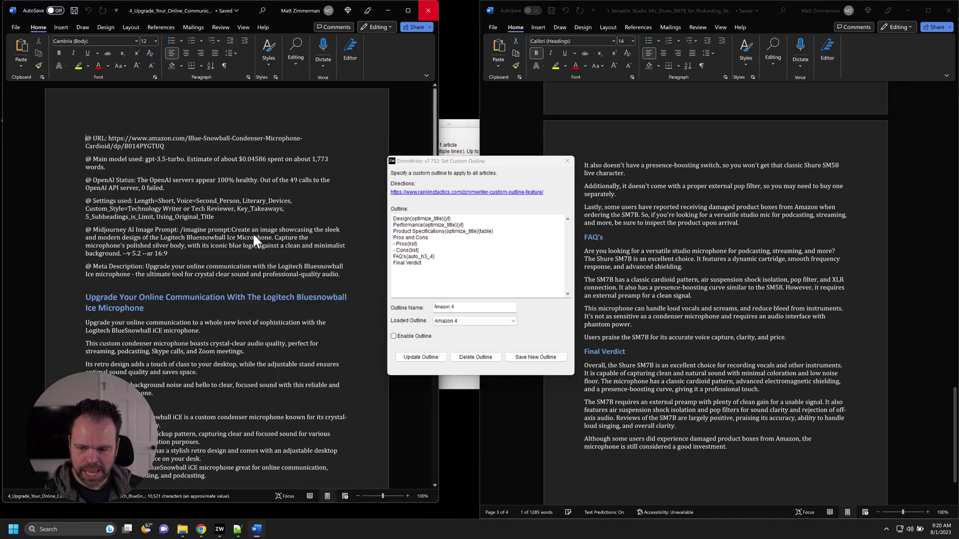
left_click_drag(435, 117, 441, 295)
scroll(300, 310, "down", 6)
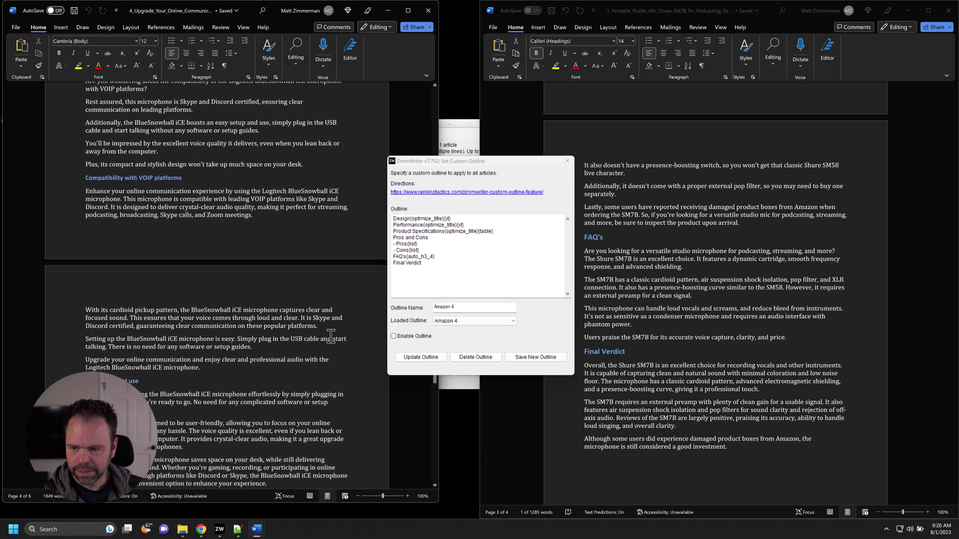
left_click_drag(184, 176, 100, 176)
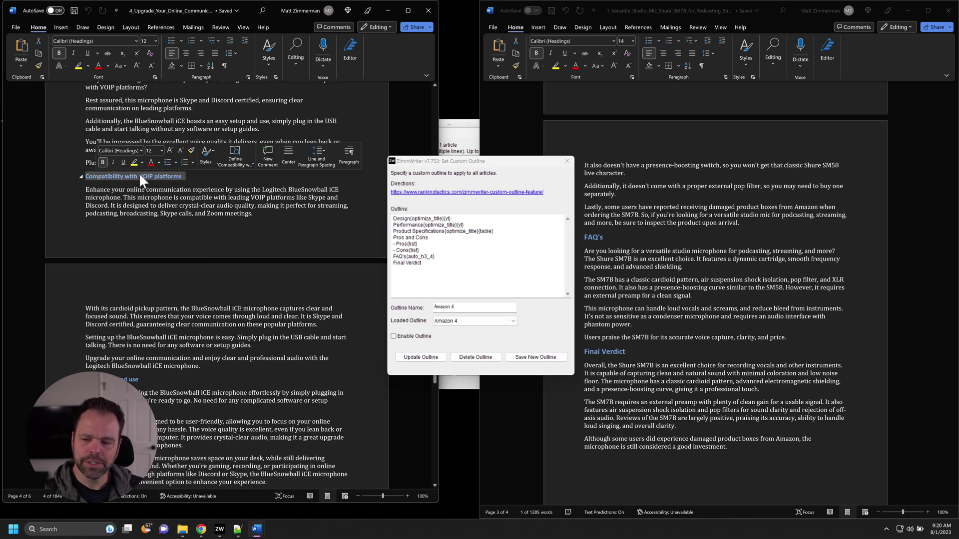
scroll(158, 216, "down", 2)
scroll(158, 216, "down", 10)
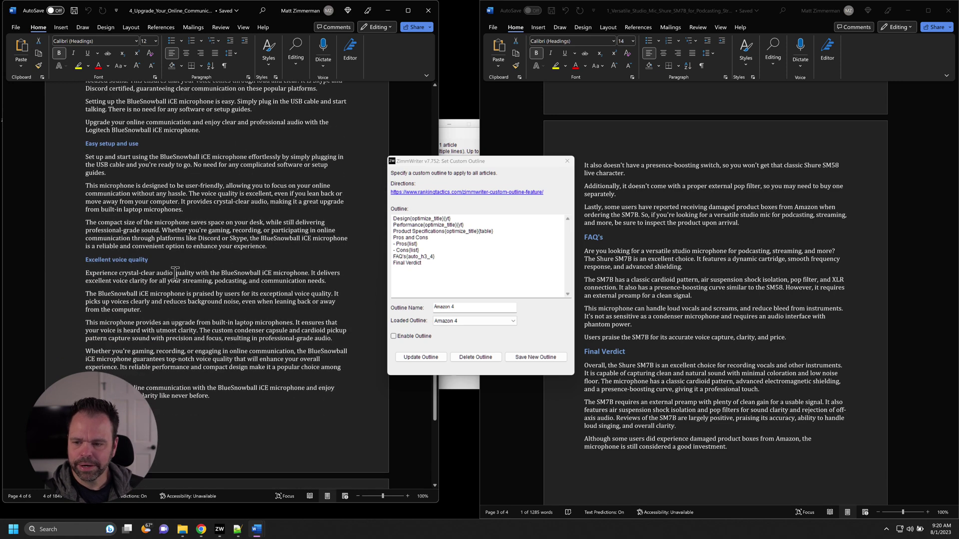
scroll(177, 275, "down", 5)
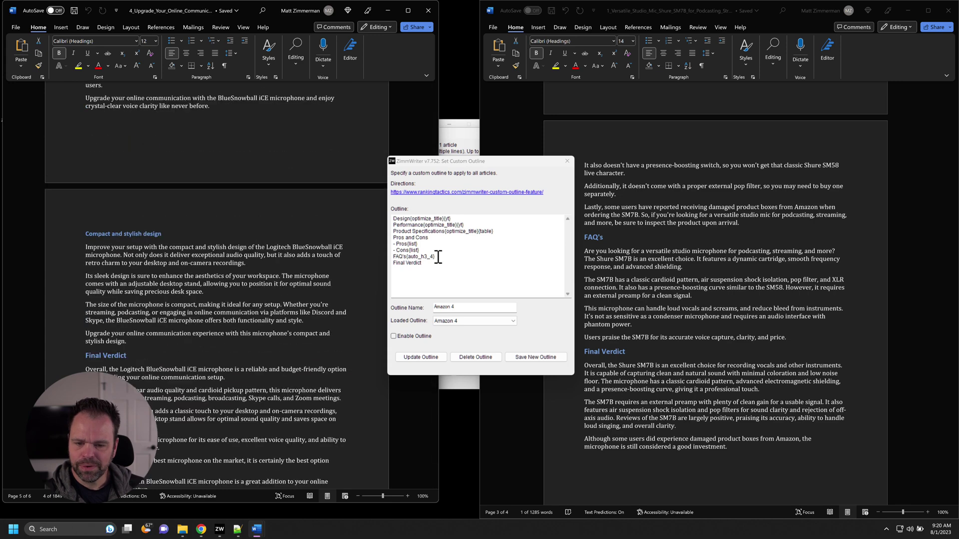
scroll(292, 253, "up", 9)
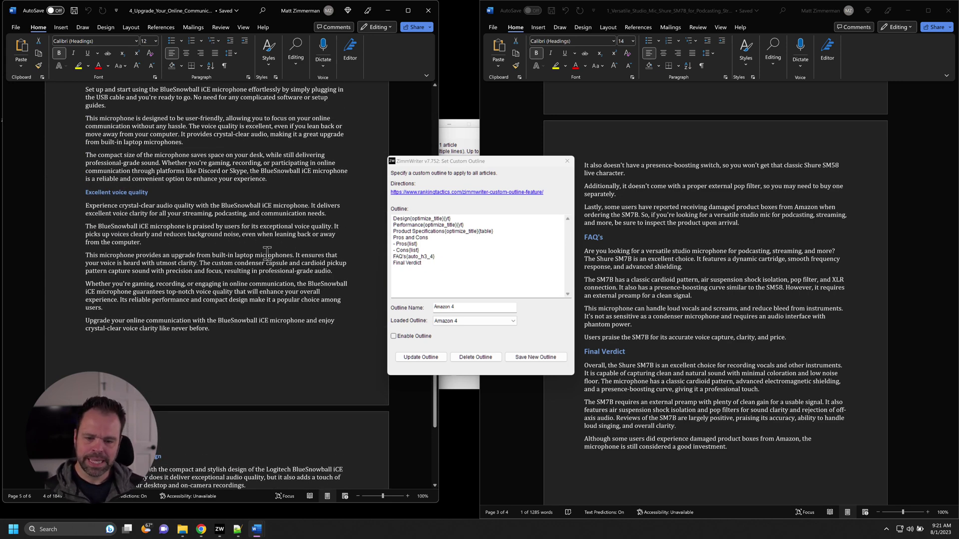
left_click_drag(436, 257, 408, 257)
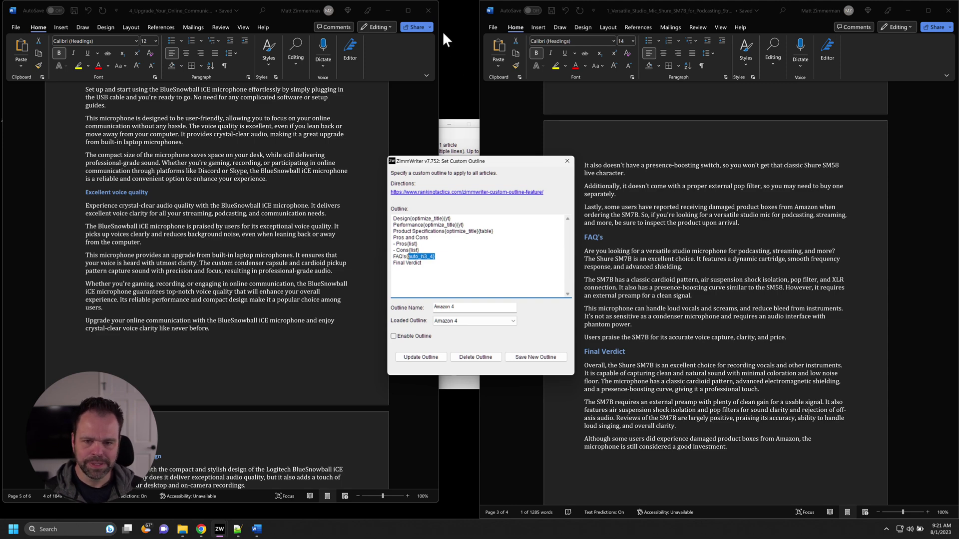
Step: Close the Upgrade Your Online Communication article and the output folder window
left_click(428, 10)
left_click(428, 78)
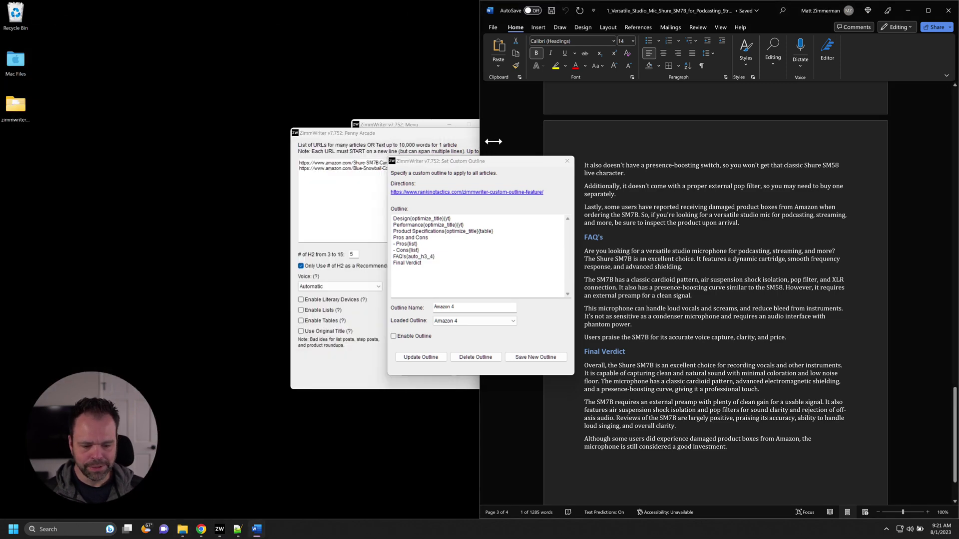